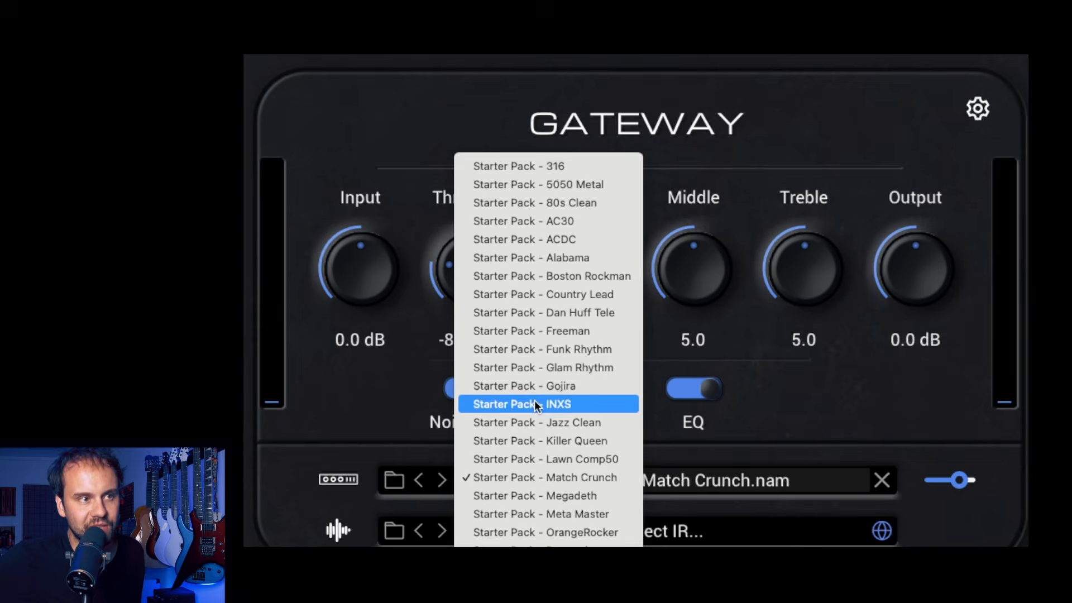
Step: Load the Starter Pack - Jazz Clean capture followed by Starter Pack - ACDC in Gateway, and close the ValhallaVintageVerb window
left_click(582, 417)
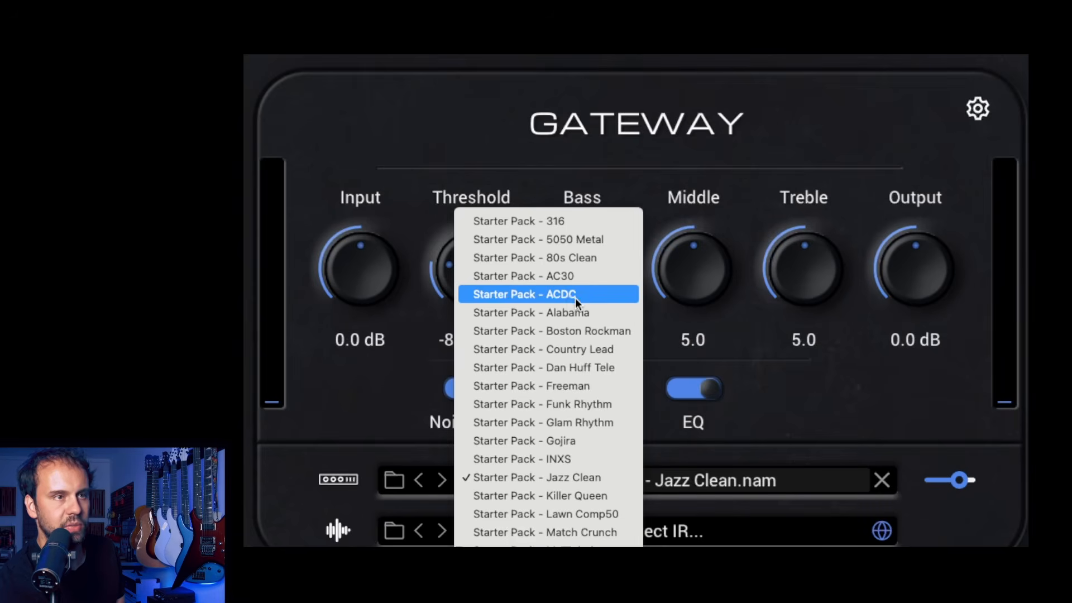
left_click(574, 296)
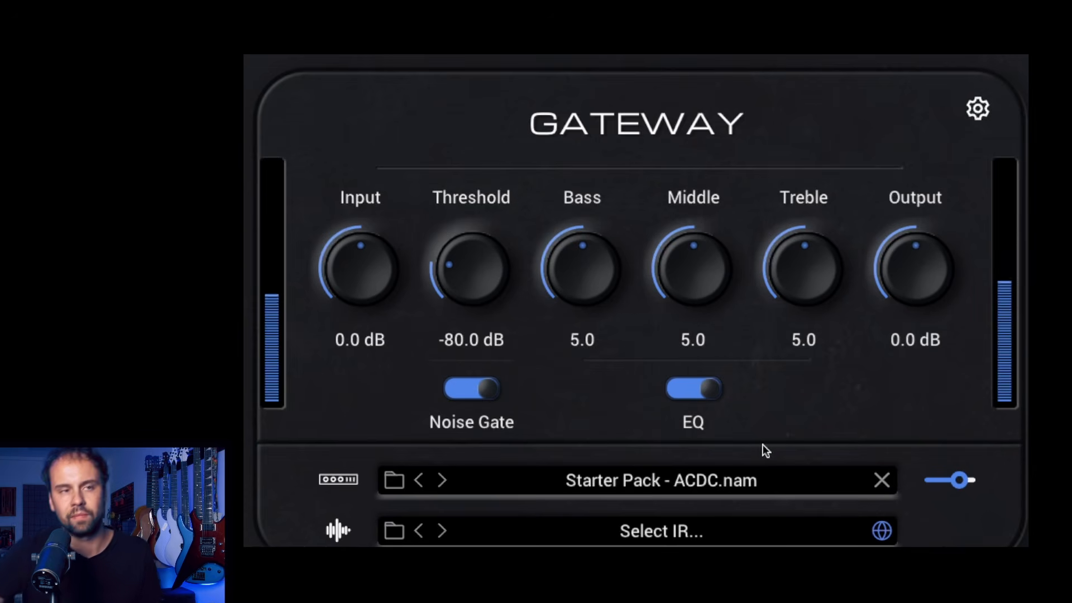
left_click(590, 472)
left_click(591, 474)
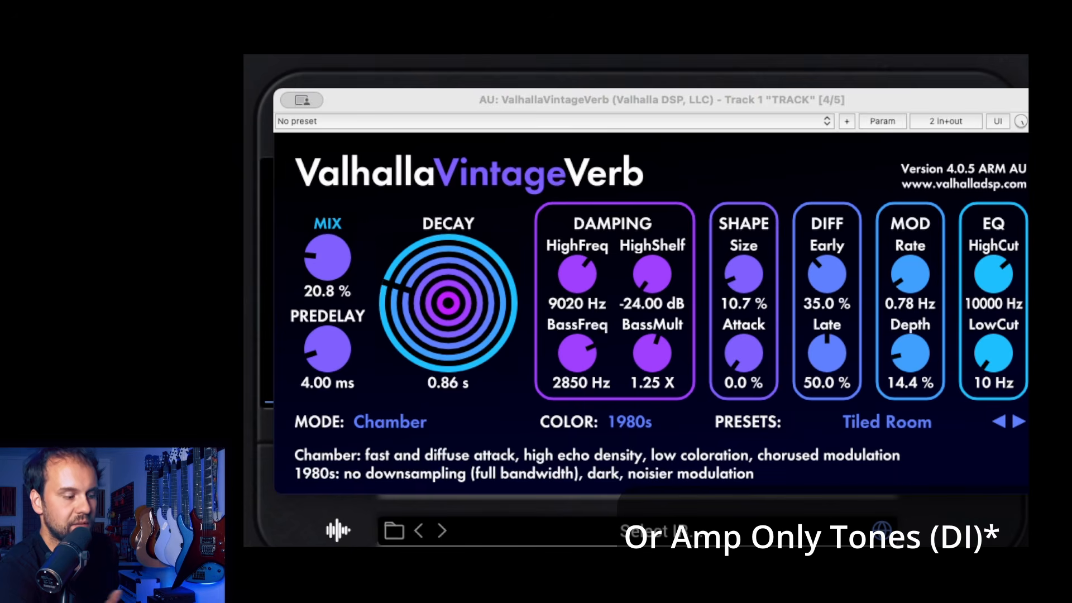
key("super+w")
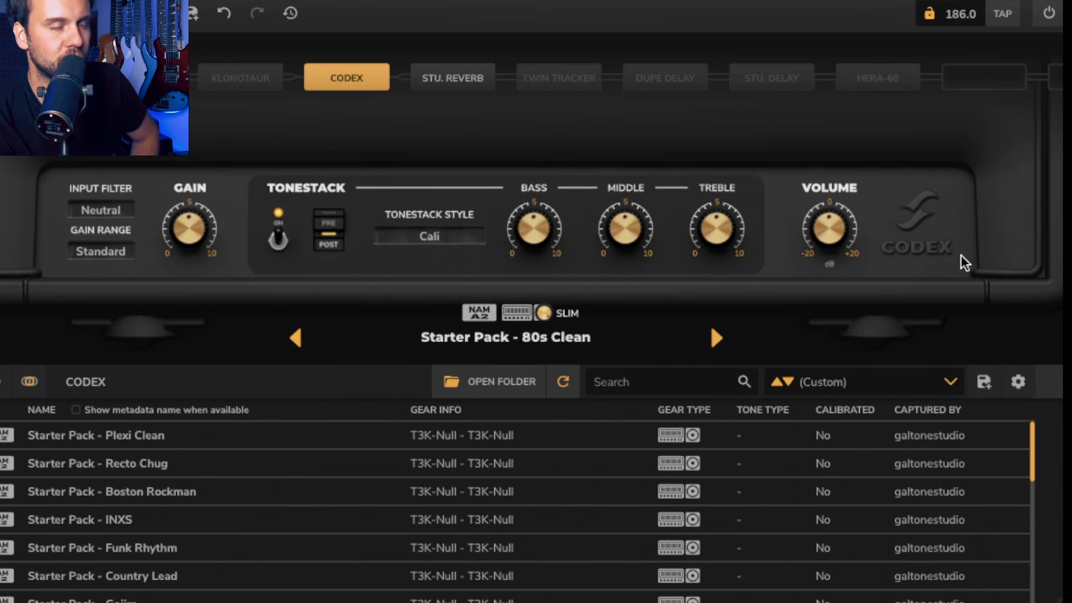
Step: Add a Codex amplifier to the empty second visible slot of the effect chain
mouse_move(338, 78)
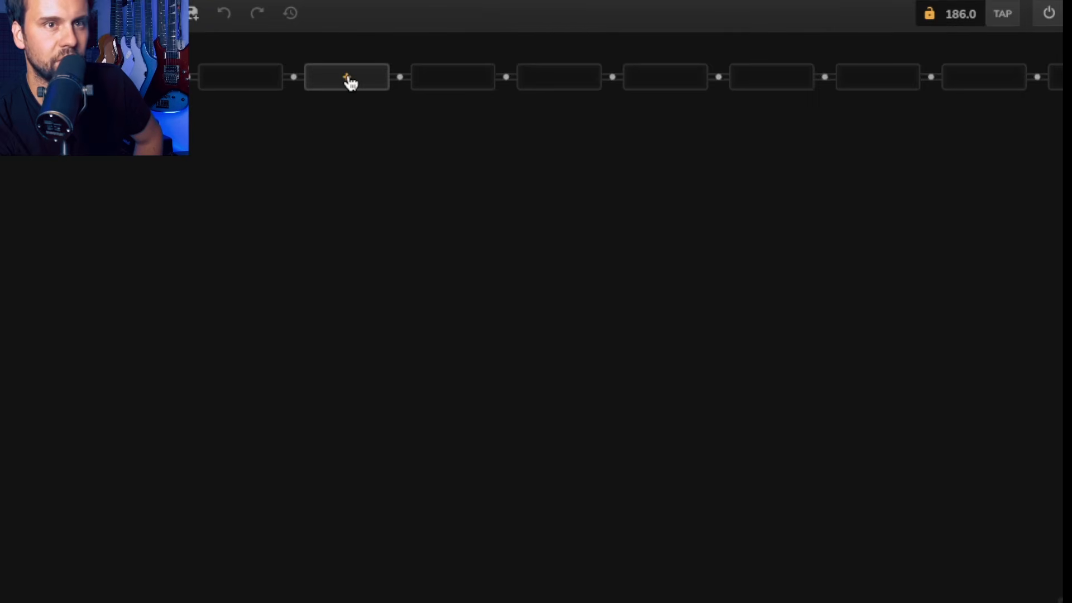
left_click(351, 80)
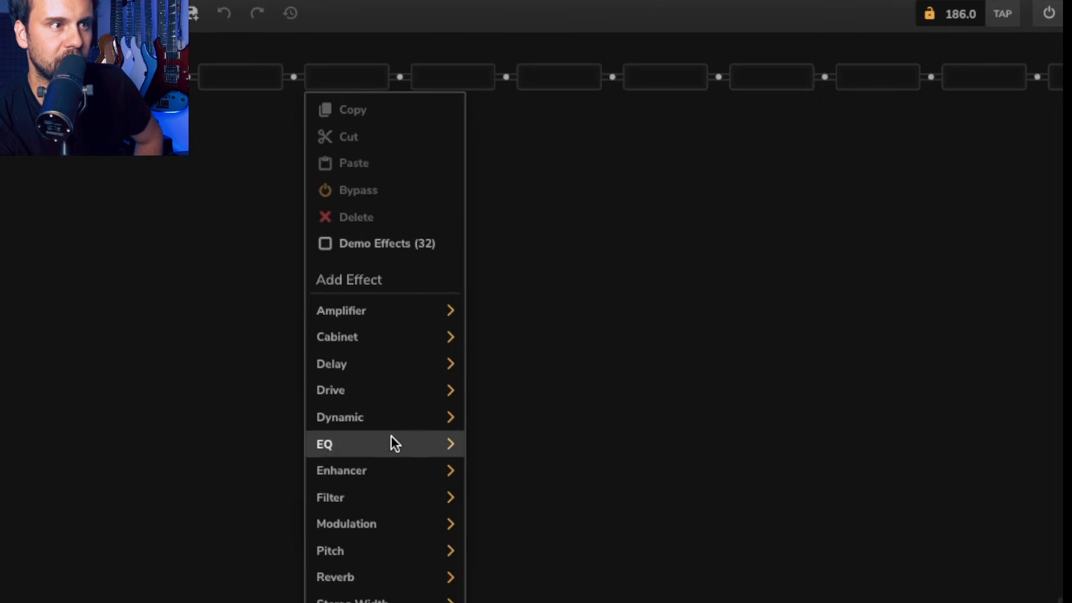
mouse_move(373, 317)
left_click(529, 308)
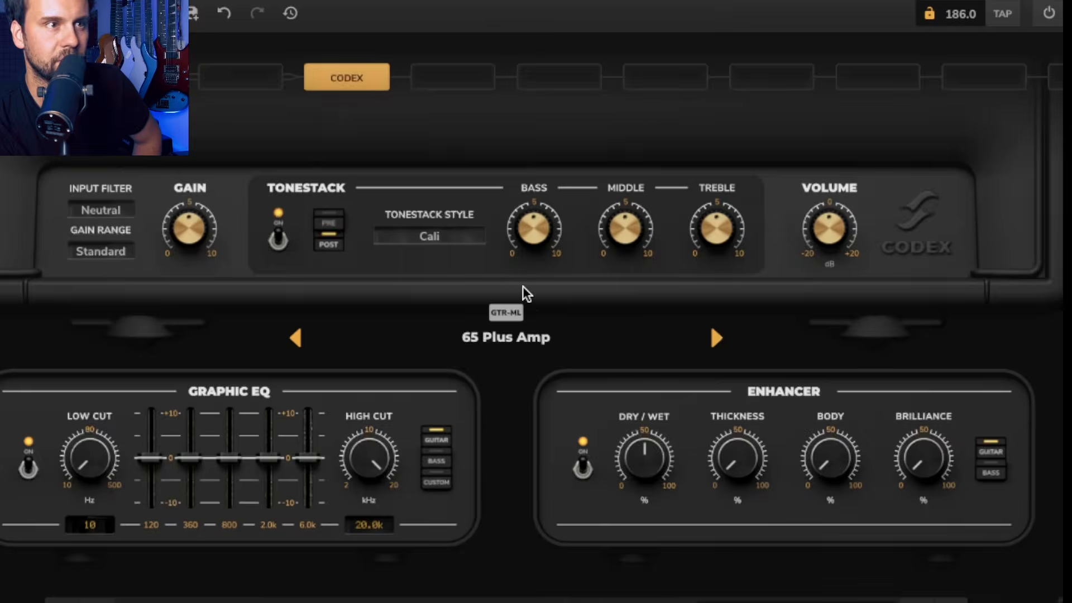
Step: Open the Codex model browser and load the captures from the A2 Starter Pack folder
left_click(494, 339)
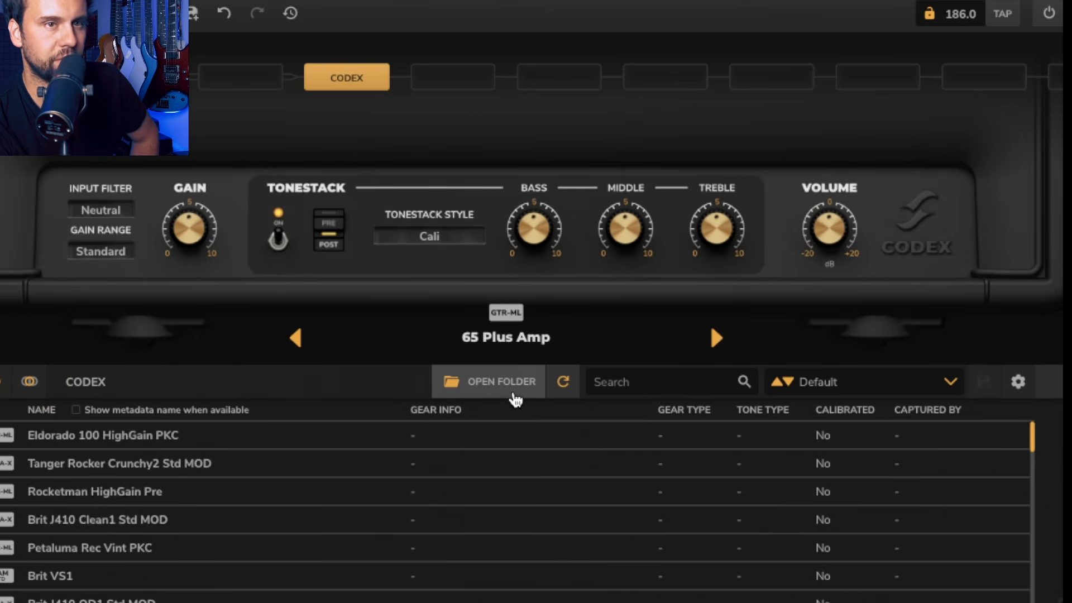
left_click(466, 383)
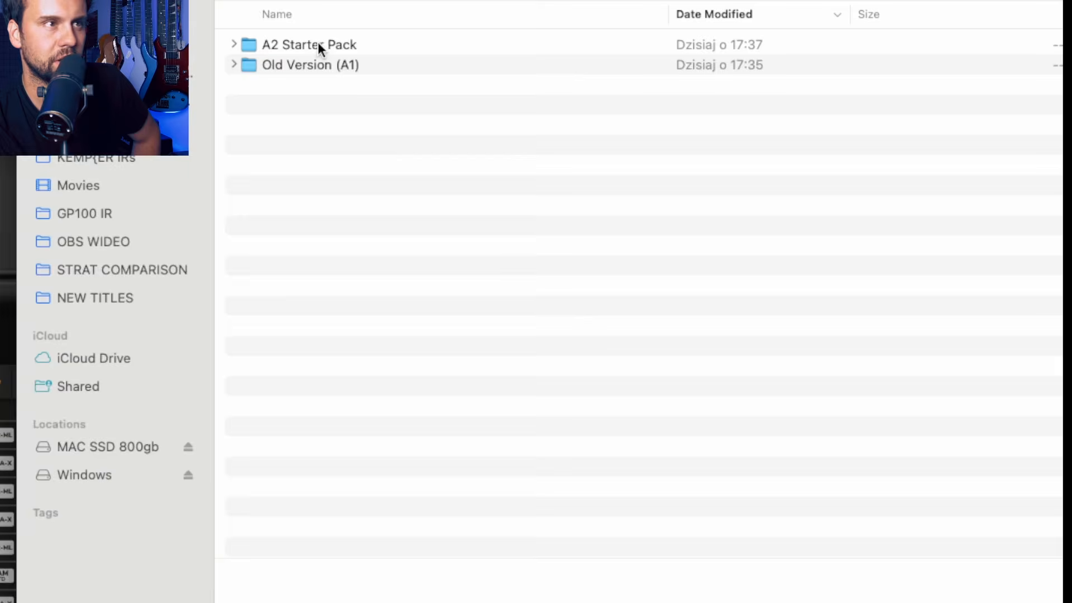
double_click(317, 42)
double_click(430, 46)
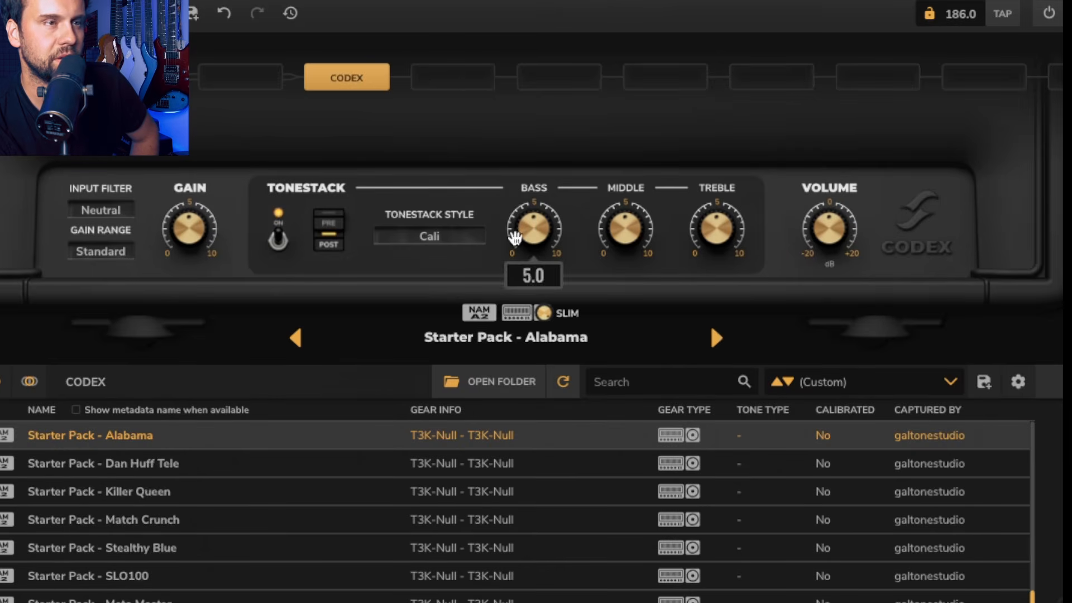
Step: Sort the Codex captures by name and load Starter Pack - Killer Queen
mouse_move(543, 313)
left_mouse_down()
mouse_move(543, 426)
mouse_move(543, 313)
left_mouse_up()
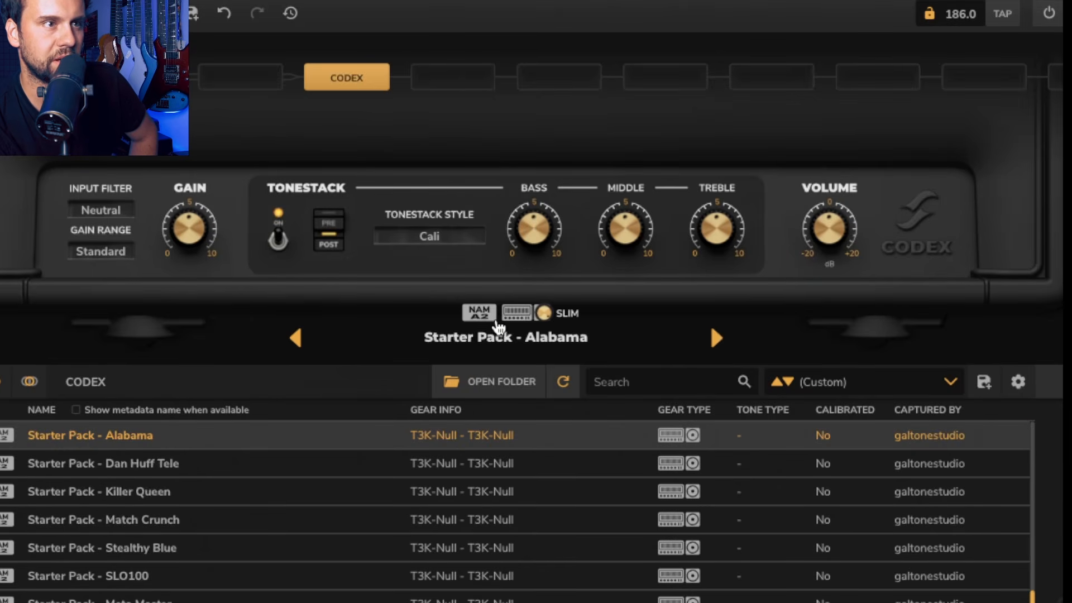
left_click(32, 408)
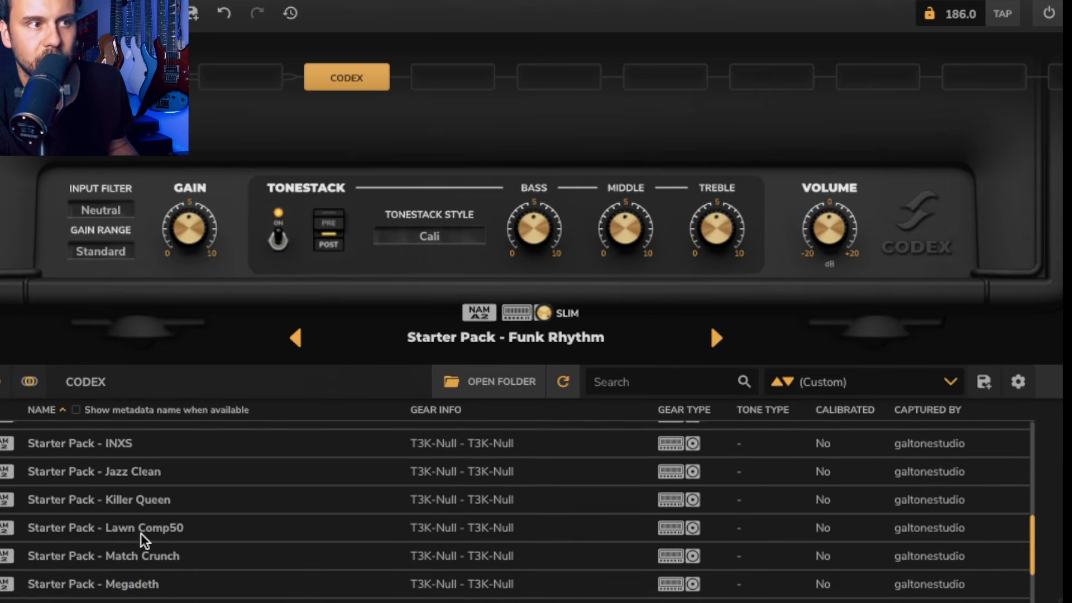
left_click(147, 501)
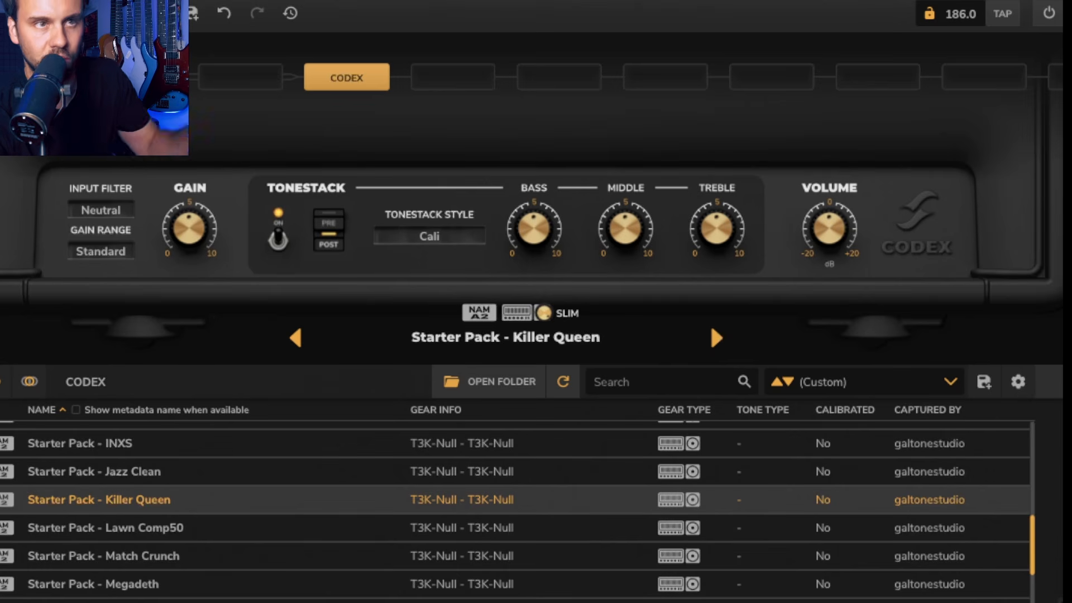
Step: Add a Studio Reverb in the slot after Codex and look through its presets
right_click(457, 84)
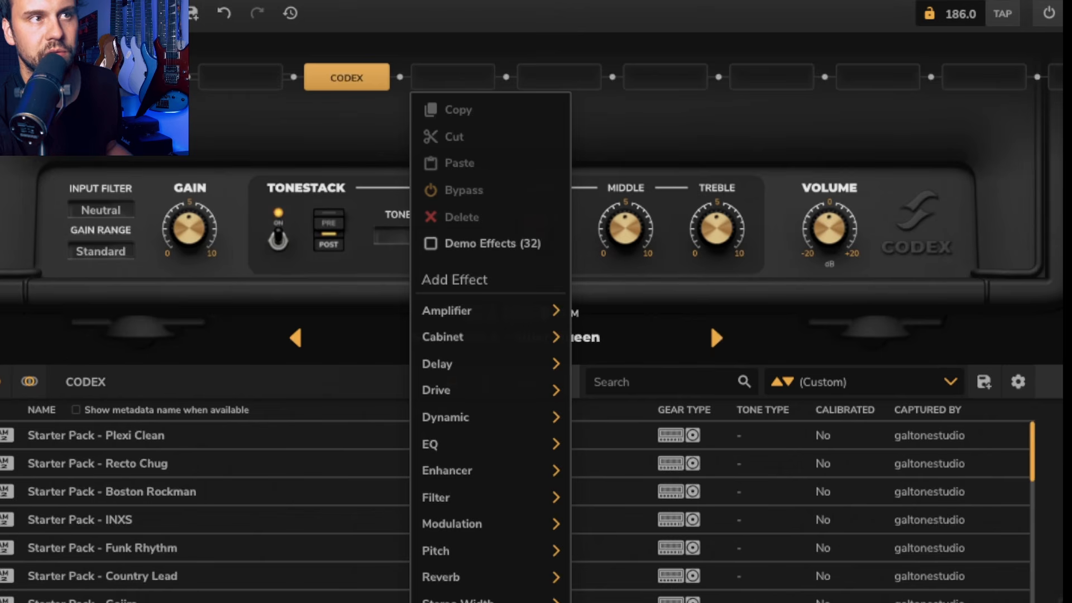
mouse_move(495, 580)
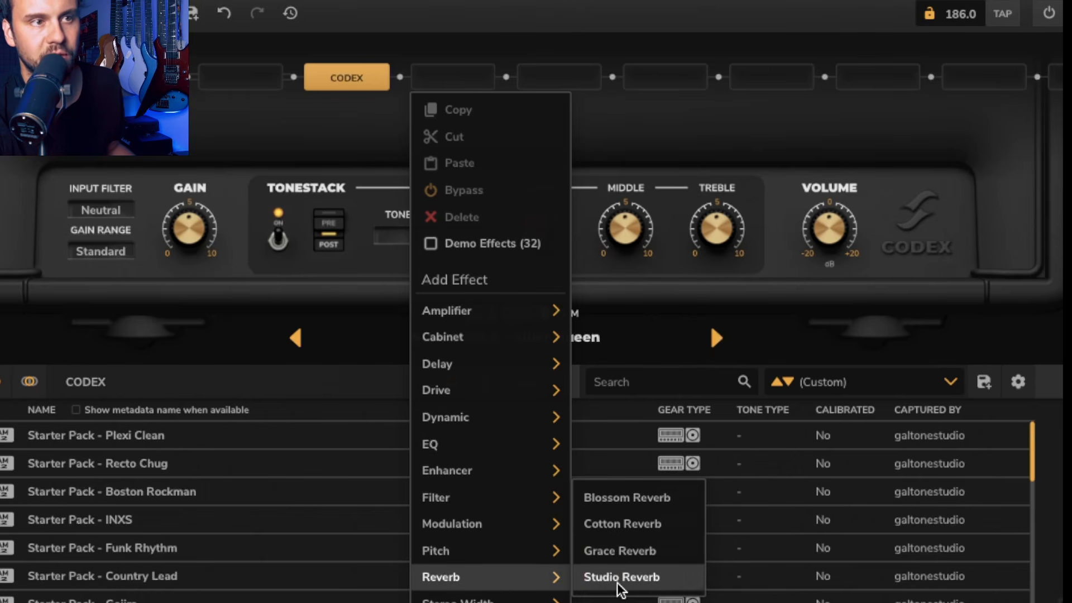
left_click(647, 580)
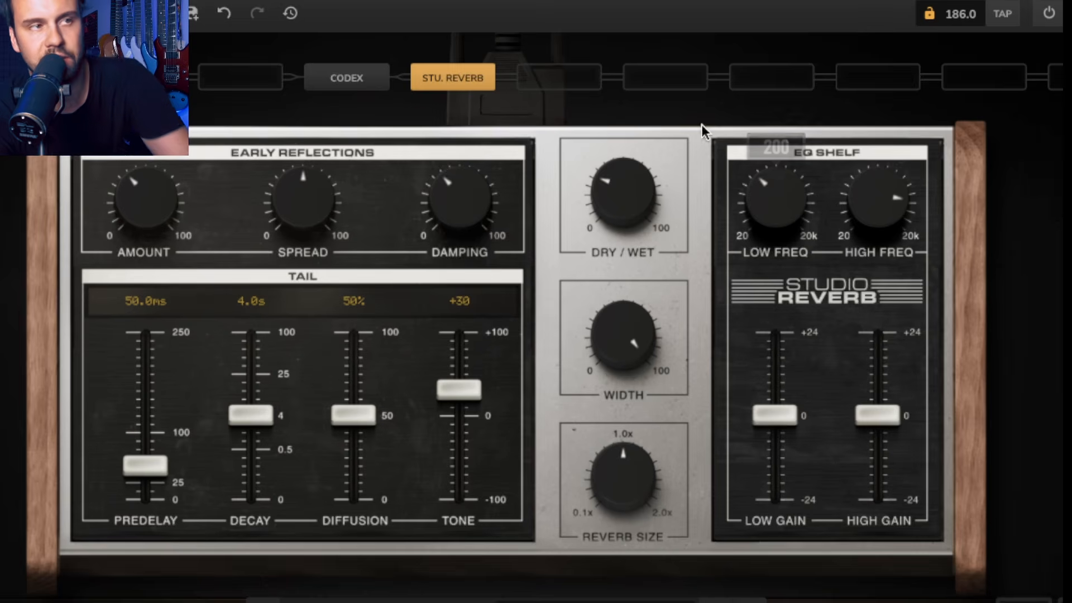
left_click(662, 600)
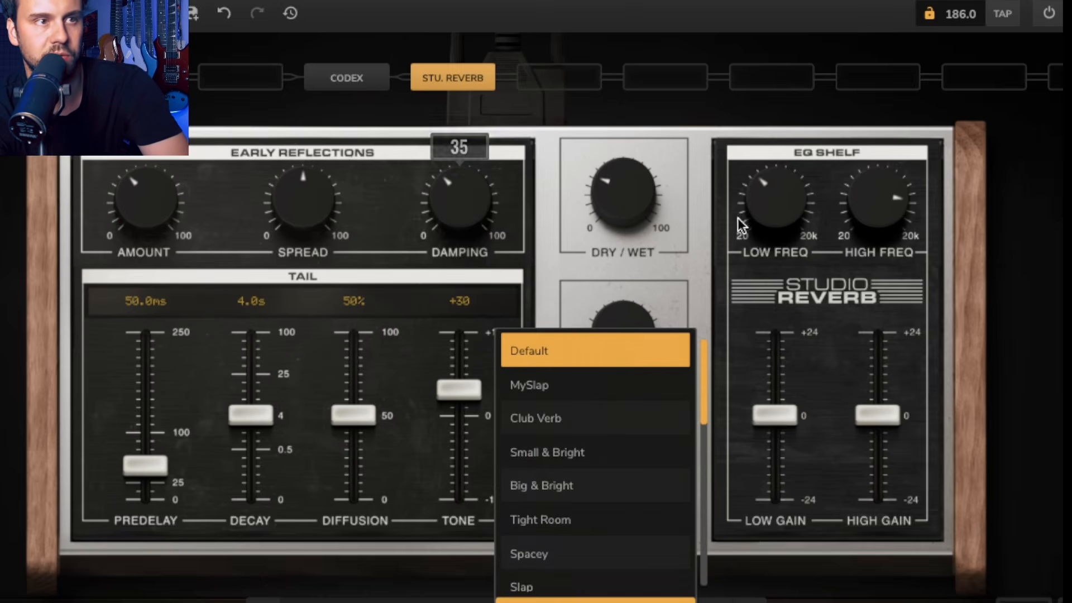
left_click(641, 96)
Step: Load Starter Pack - 80s Clean in Codex and add a Hera-60 chorus in the slot after it
left_click(334, 81)
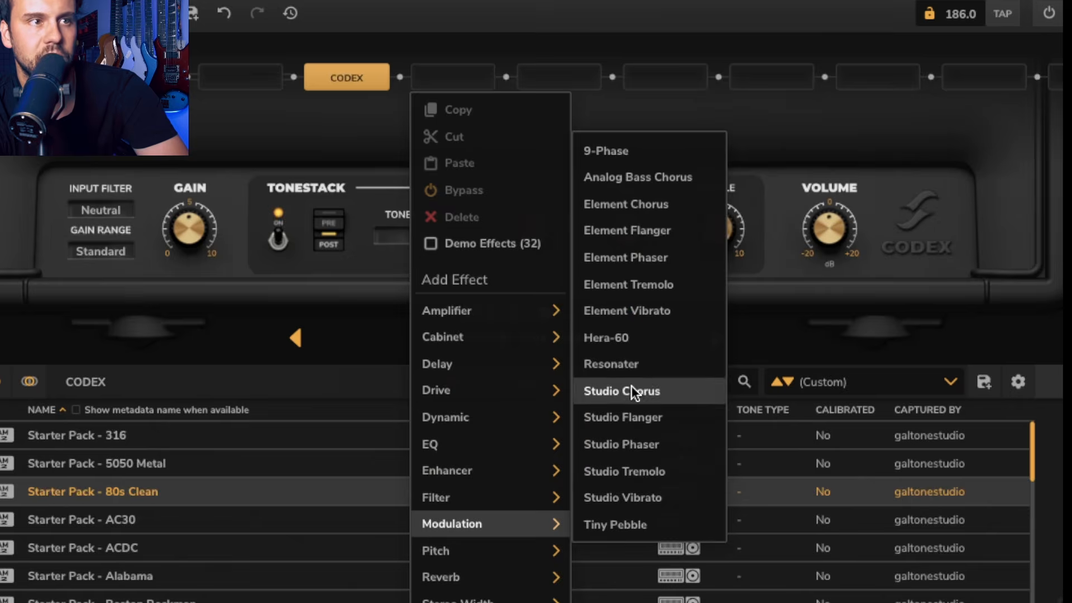
left_click(649, 343)
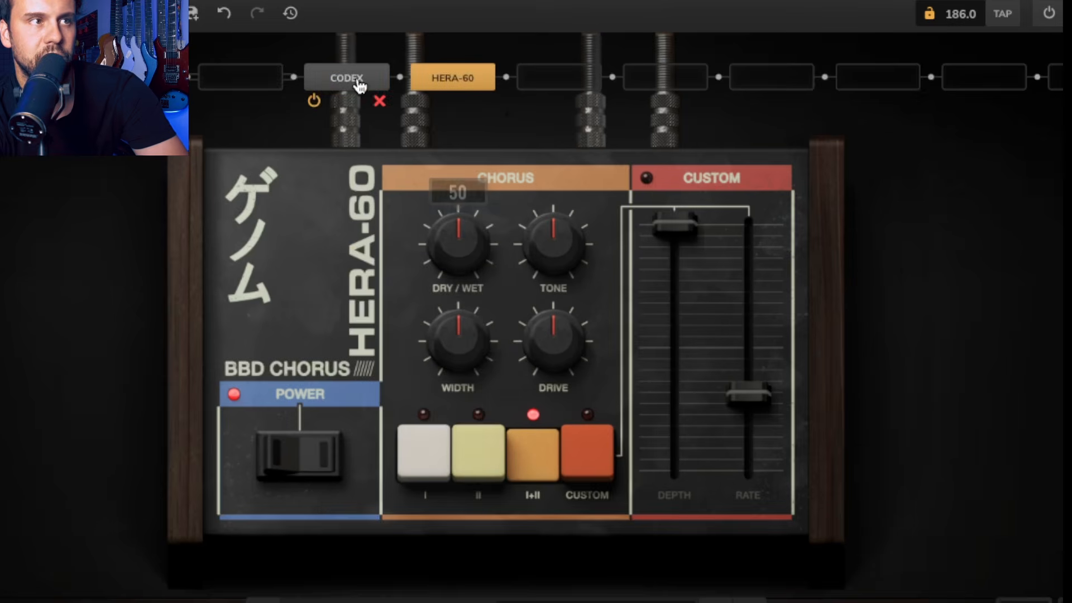
left_click(354, 83)
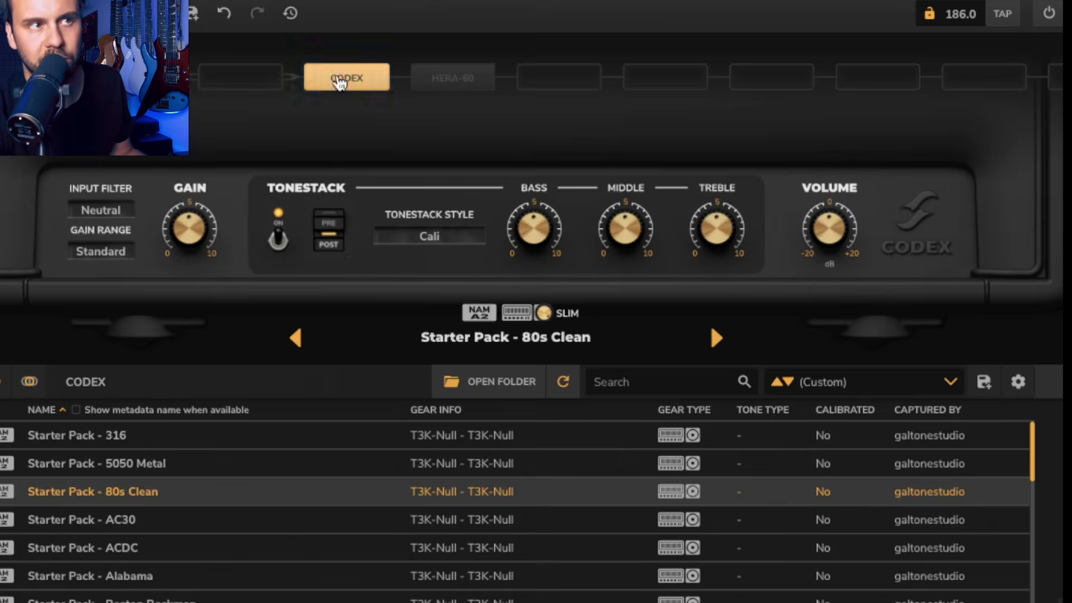
Step: Enable the Hera-60 chorus and load the Starter Pack - INXS capture in Codex
left_click(449, 80)
left_click(369, 91)
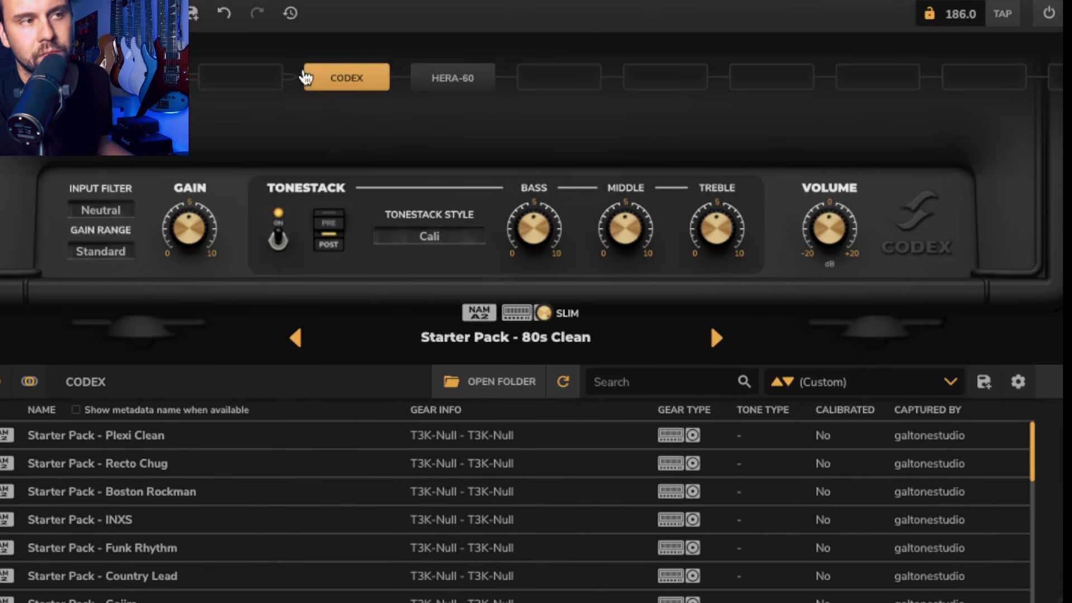
left_click(144, 521)
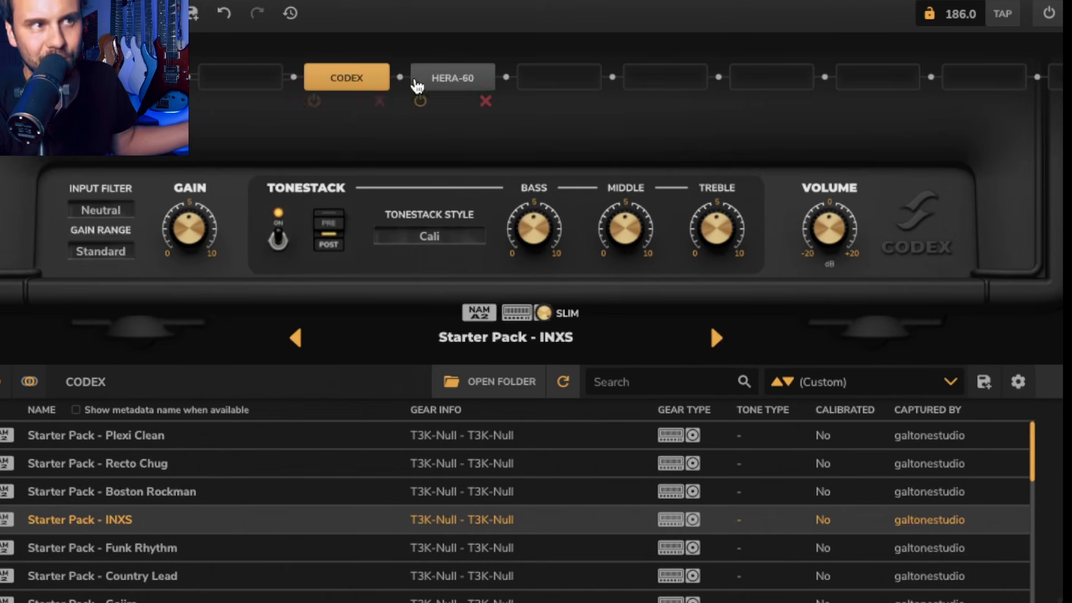
Step: Bypass the Hera-60 chorus and load the Starter Pack - SLO100 capture in Codex
left_click(441, 83)
left_click(423, 101)
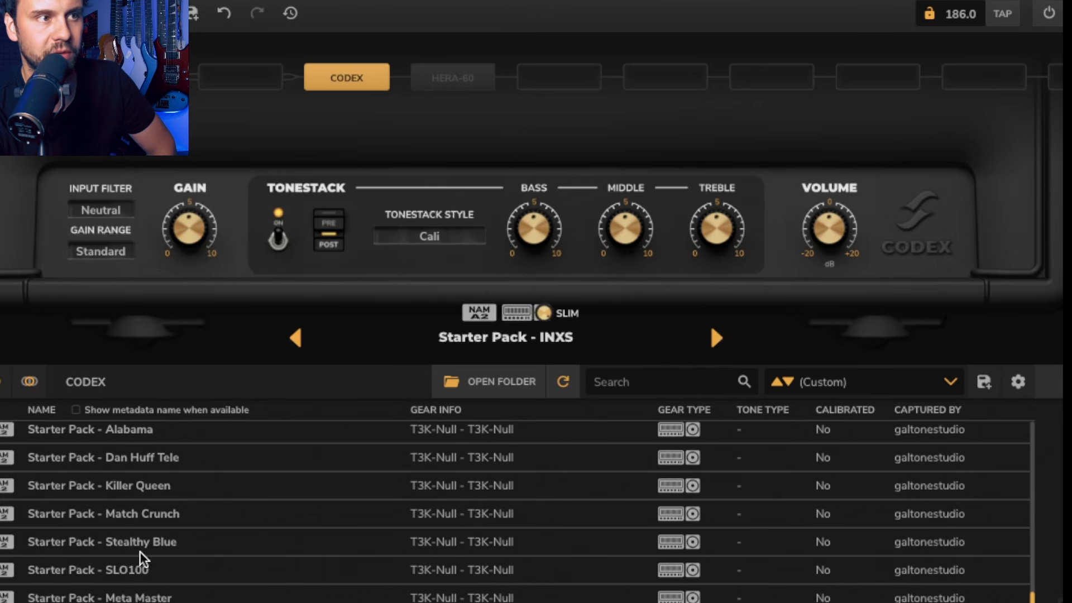
left_click(130, 570)
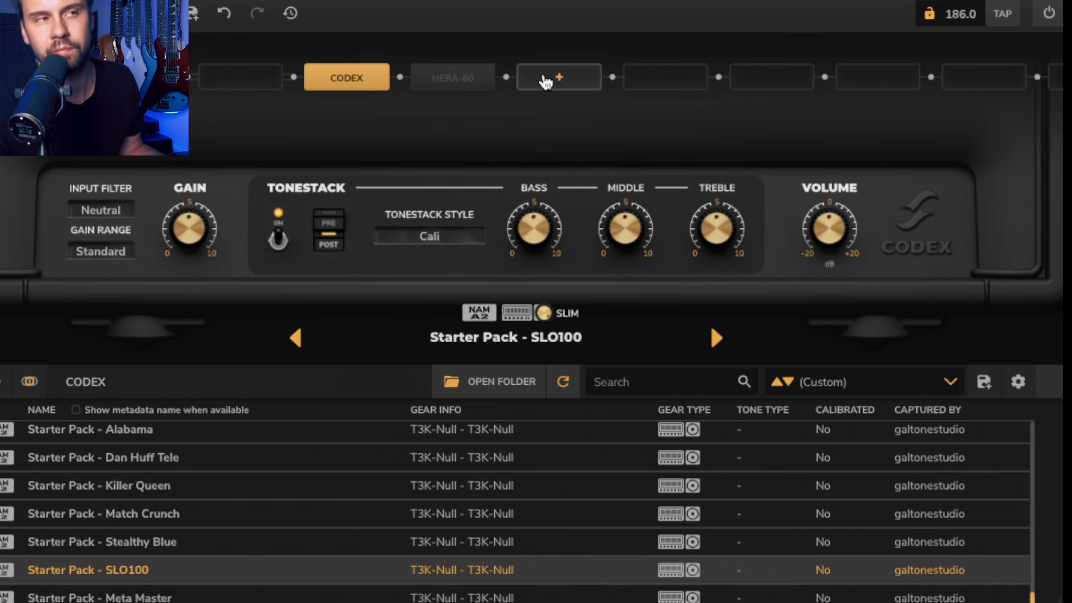
Step: Add a Green Meanie overdrive in the slot before Codex, raise its level and set its drive to 0.0
left_click(237, 75)
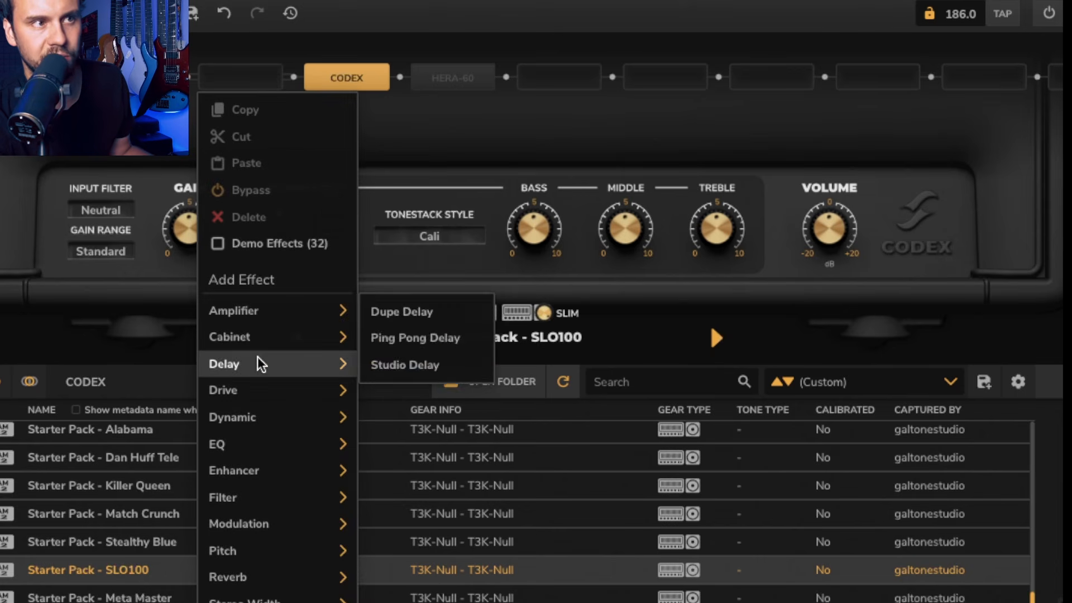
mouse_move(269, 393)
mouse_move(413, 364)
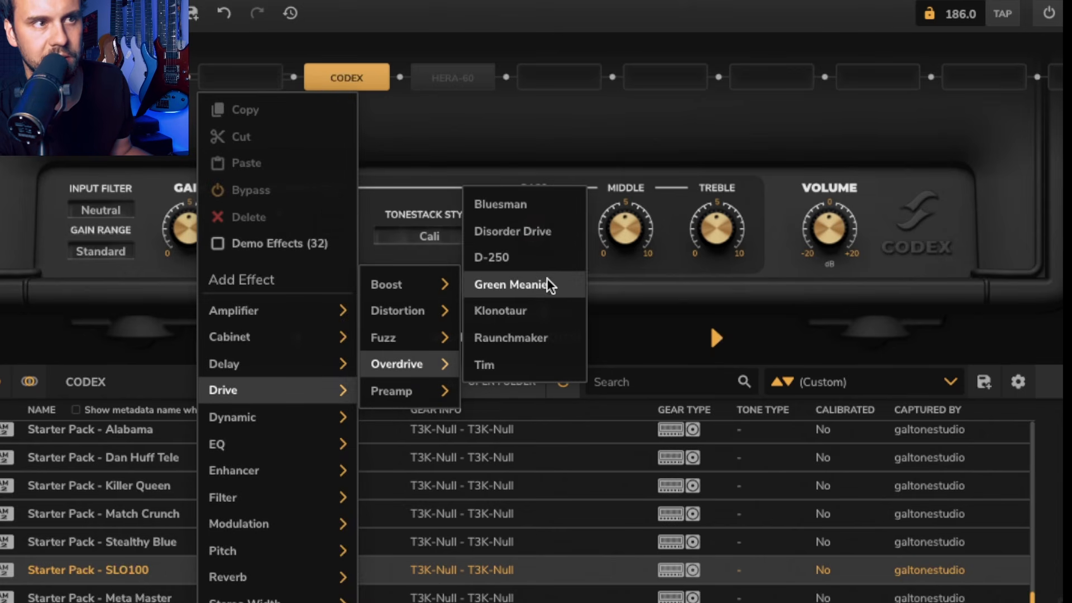
left_click(492, 284)
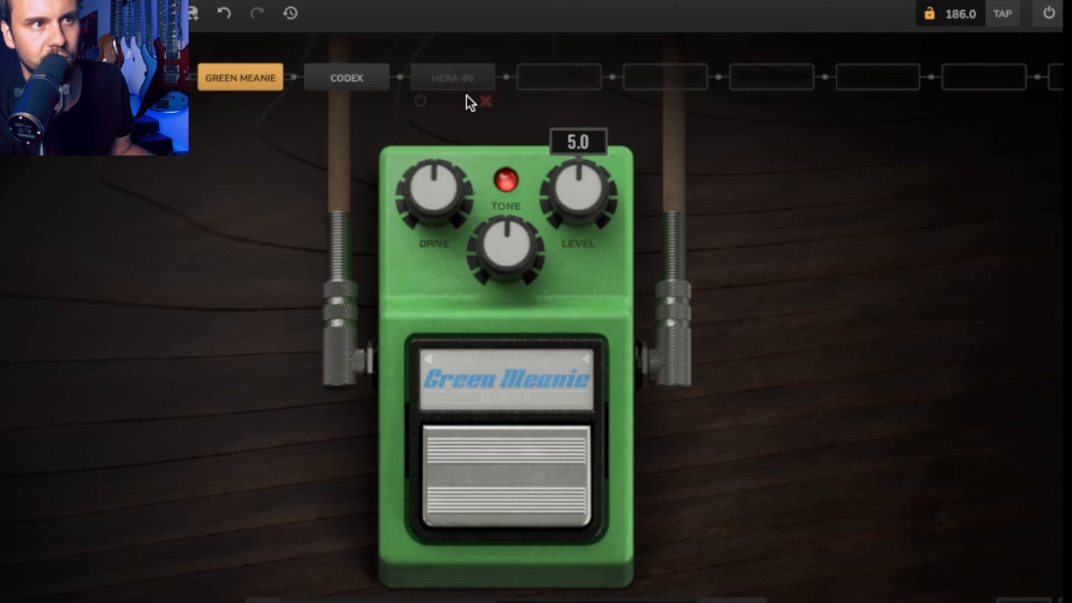
left_click_drag(581, 184, 587, 160)
left_click_drag(437, 177, 439, 205)
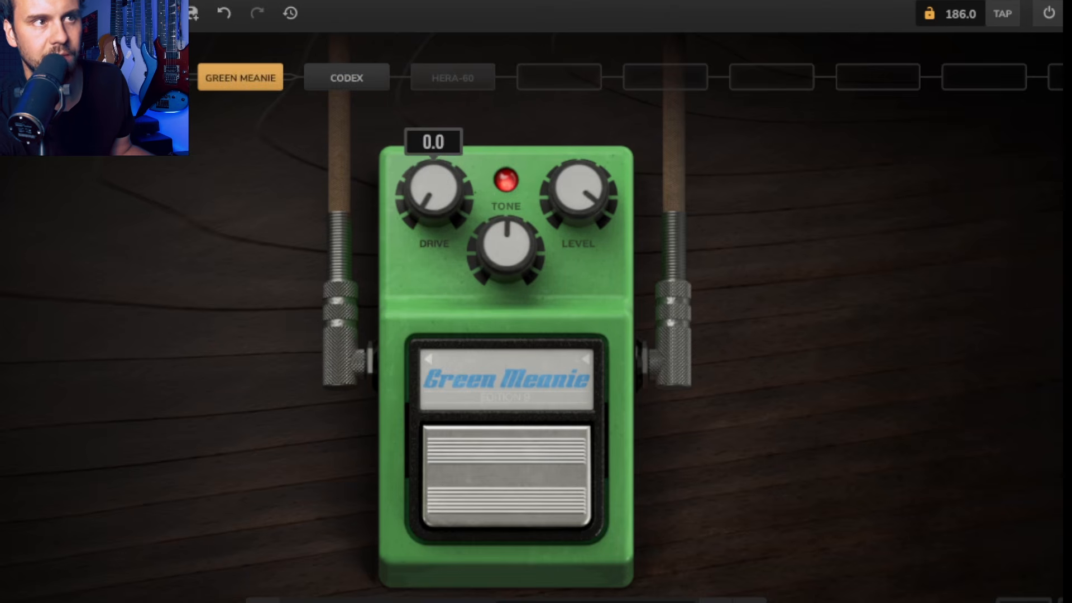
Step: Add a Studio Reverb in the empty slot after the Hera-60
left_click(567, 81)
mouse_move(587, 596)
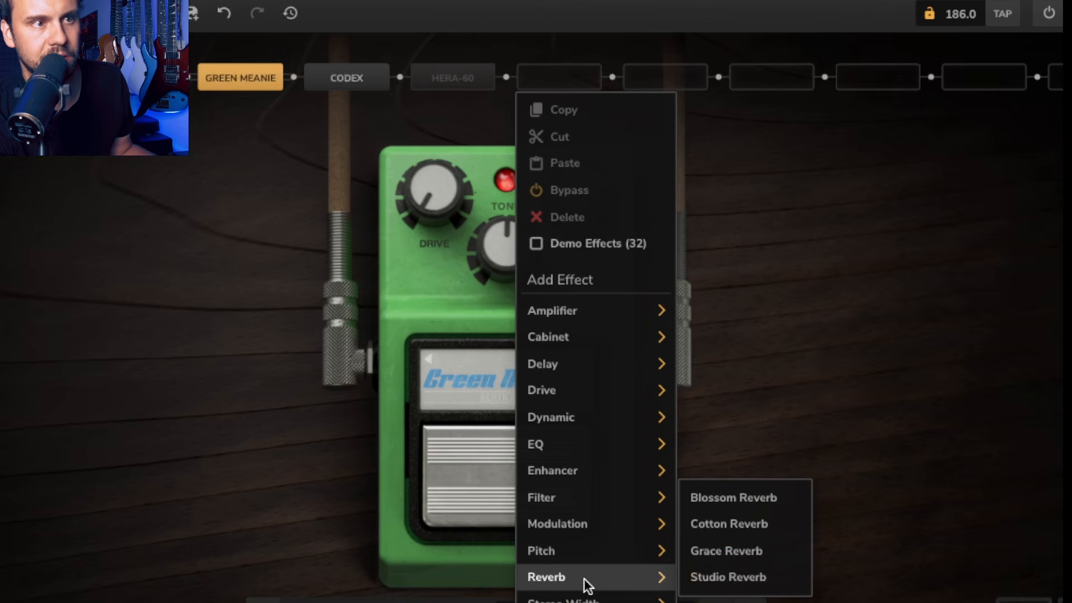
left_click(694, 581)
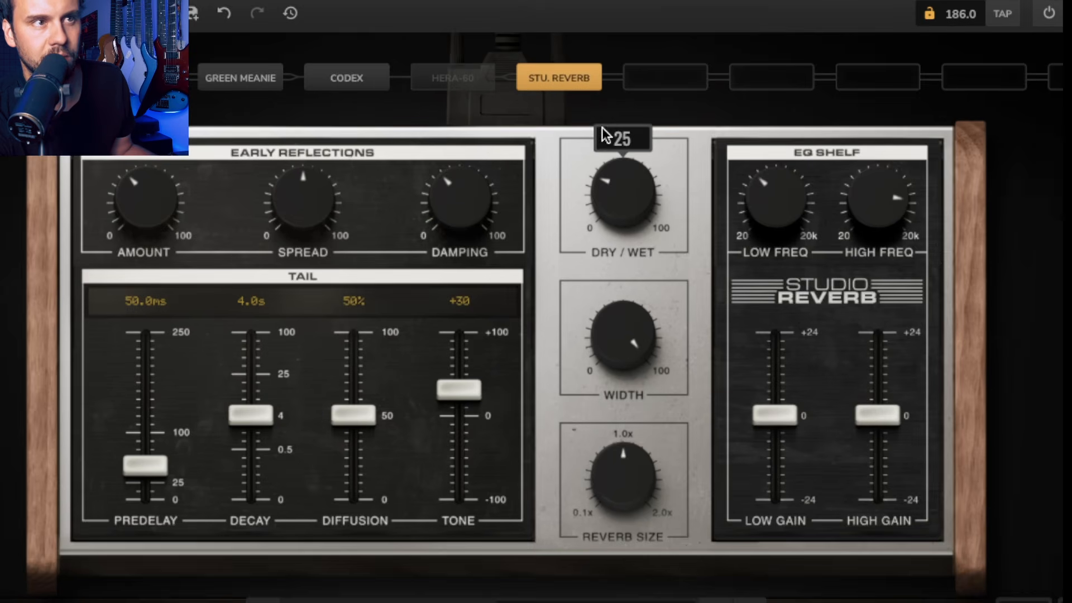
Step: Add a Studio Delay in the slot after the Studio Reverb and step through its presets past Default
left_click(653, 87)
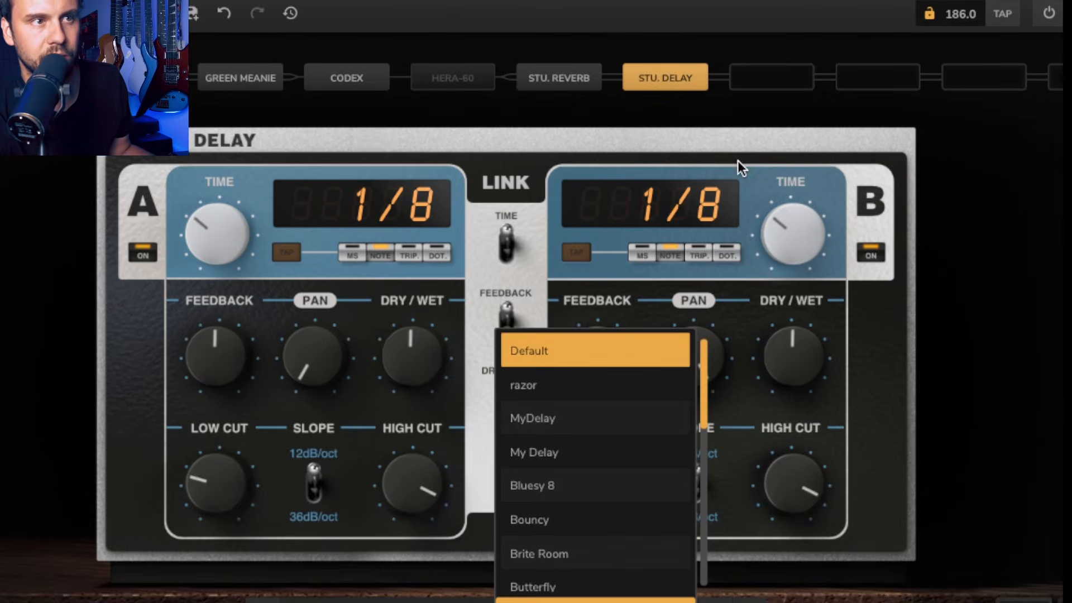
key("Down")
key("Down")
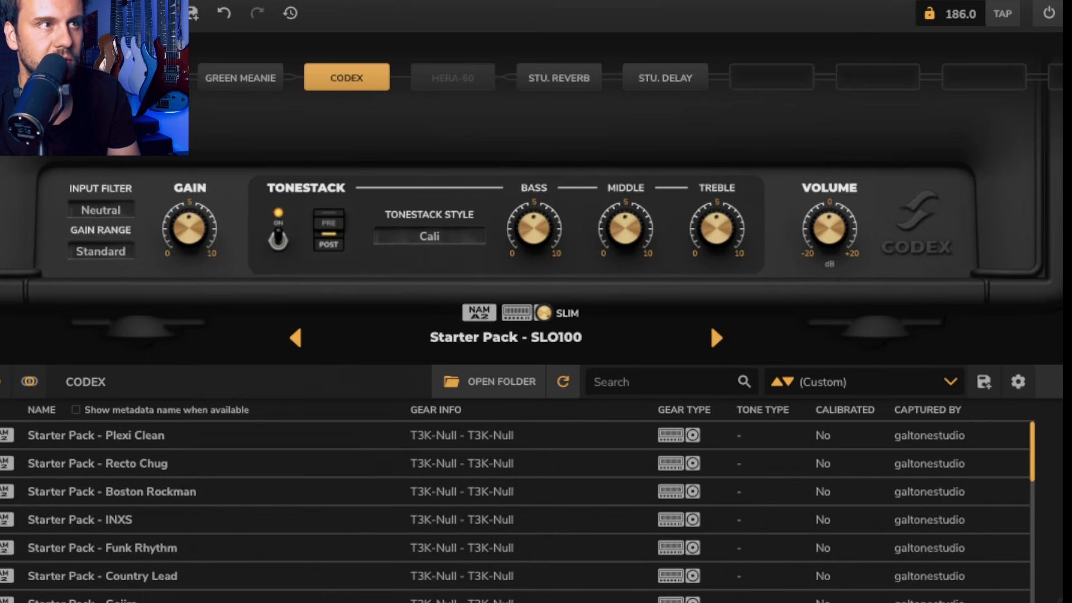
Step: Set the Codex amplifier's input filter to Warm
left_click(105, 210)
left_click(504, 342)
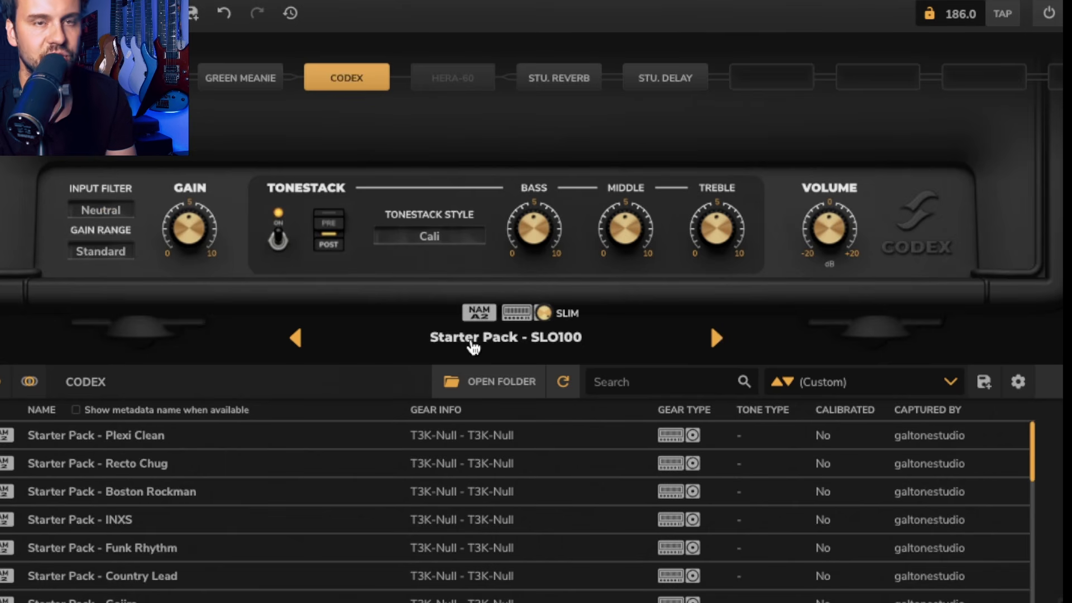
left_click(113, 214)
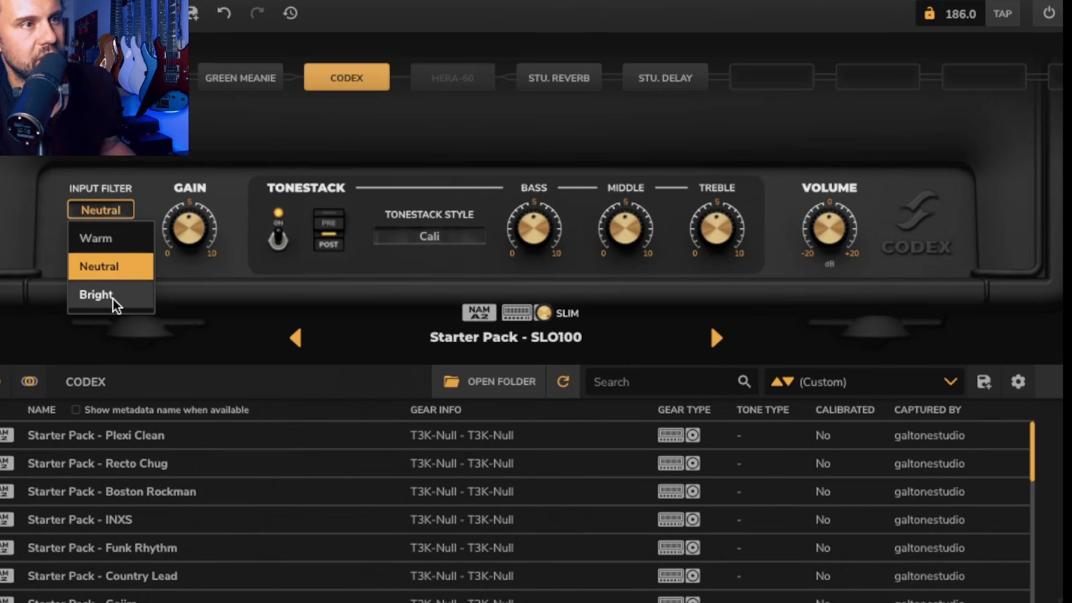
left_click(100, 244)
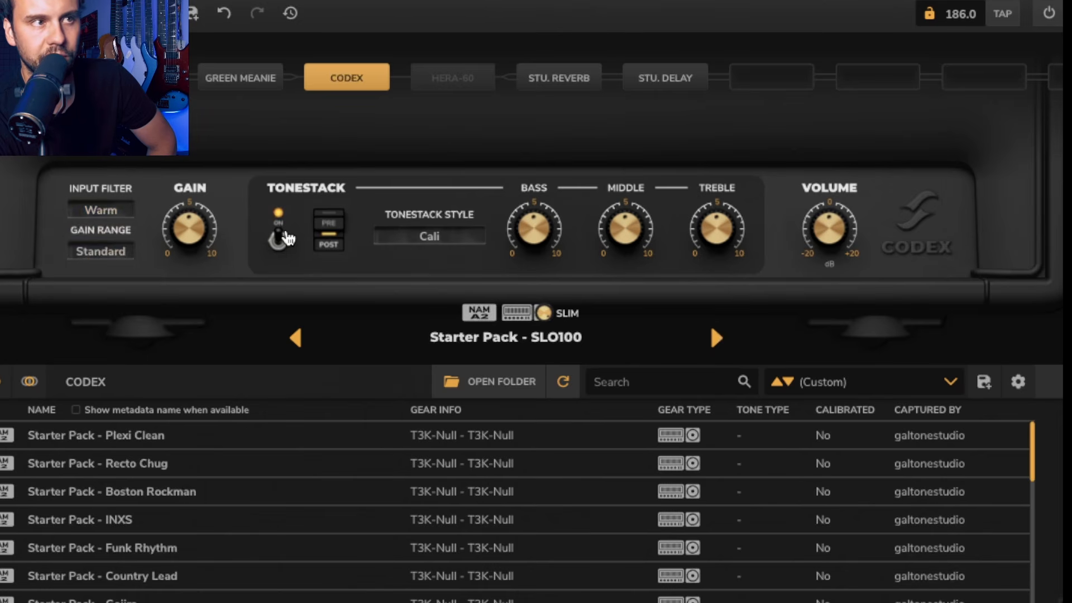
Step: Review the Codex tonestack styles, keeping Cali, and check the capture's Slim control
left_click(429, 237)
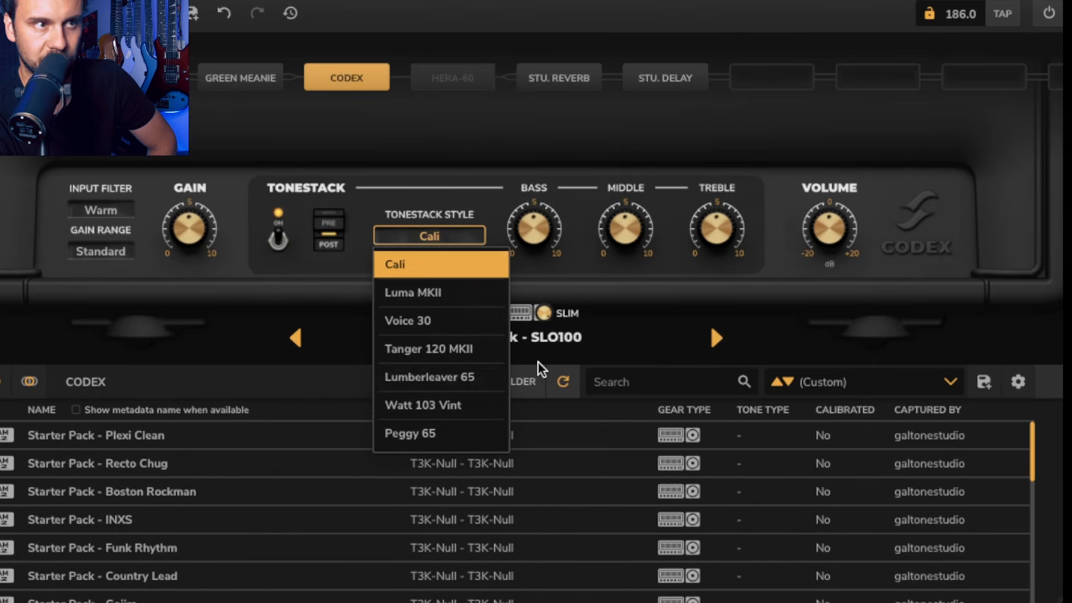
left_click(434, 264)
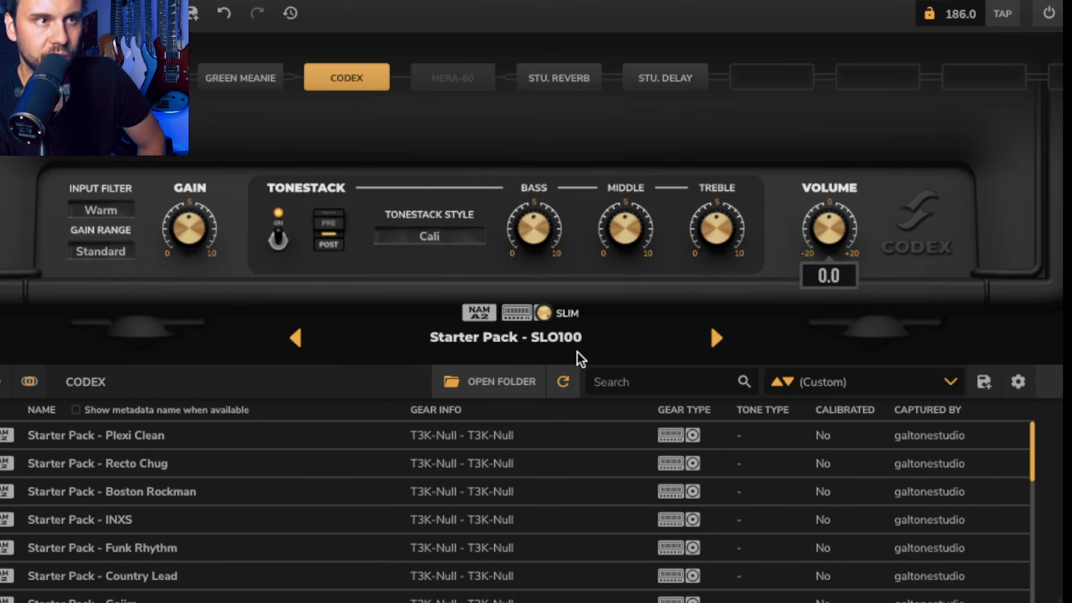
mouse_move(545, 314)
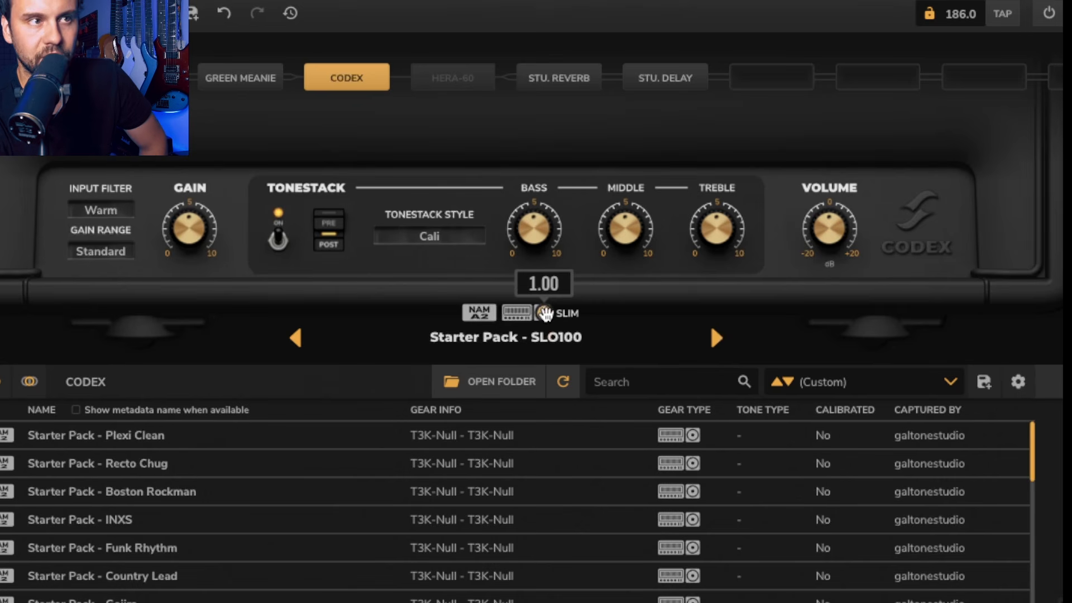
left_click_drag(545, 314, 545, 318)
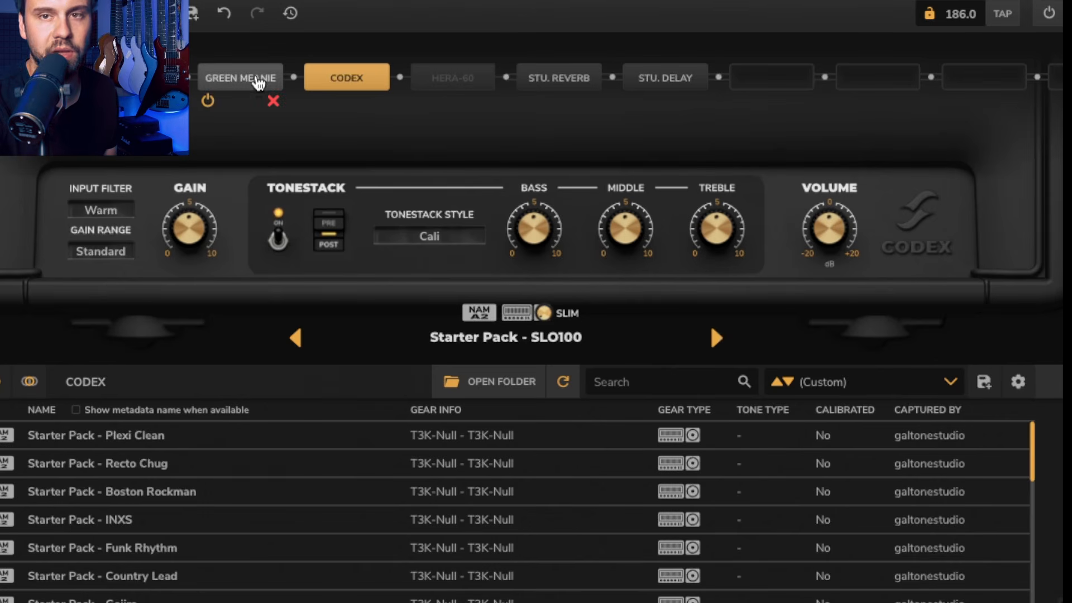
Step: Bypass the Green Meanie, Studio Reverb and Studio Delay so that only Codex stays active in the chain
mouse_move(325, 99)
mouse_move(255, 98)
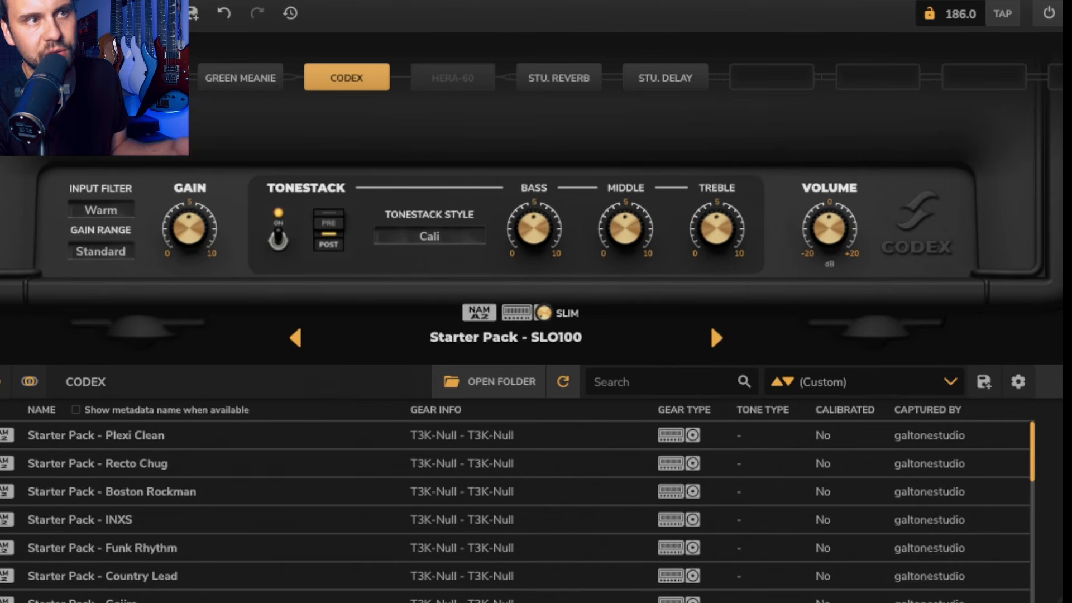
left_click(210, 102)
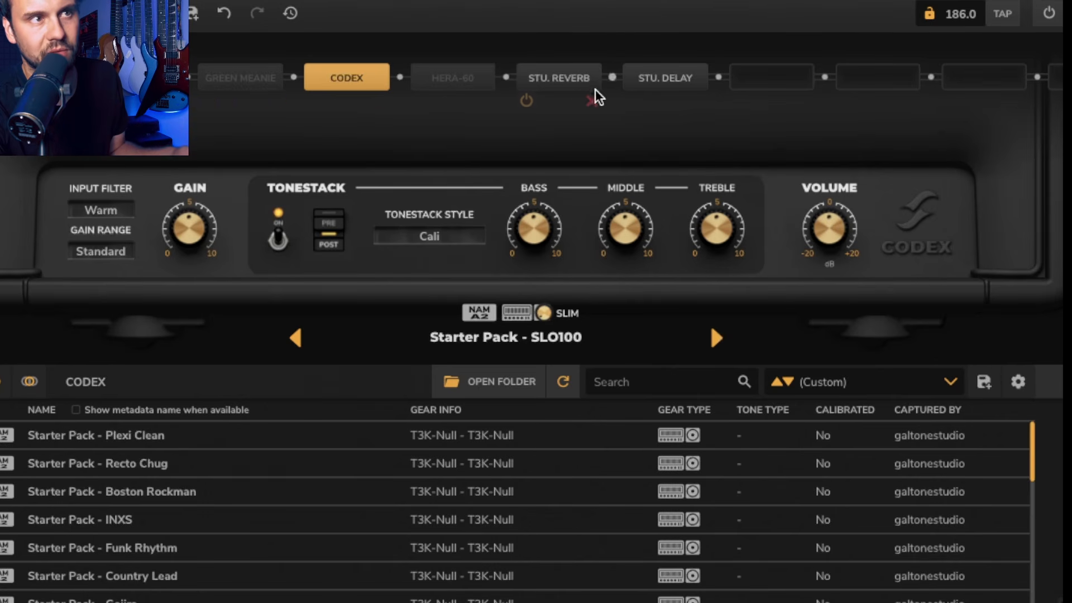
left_click(632, 102)
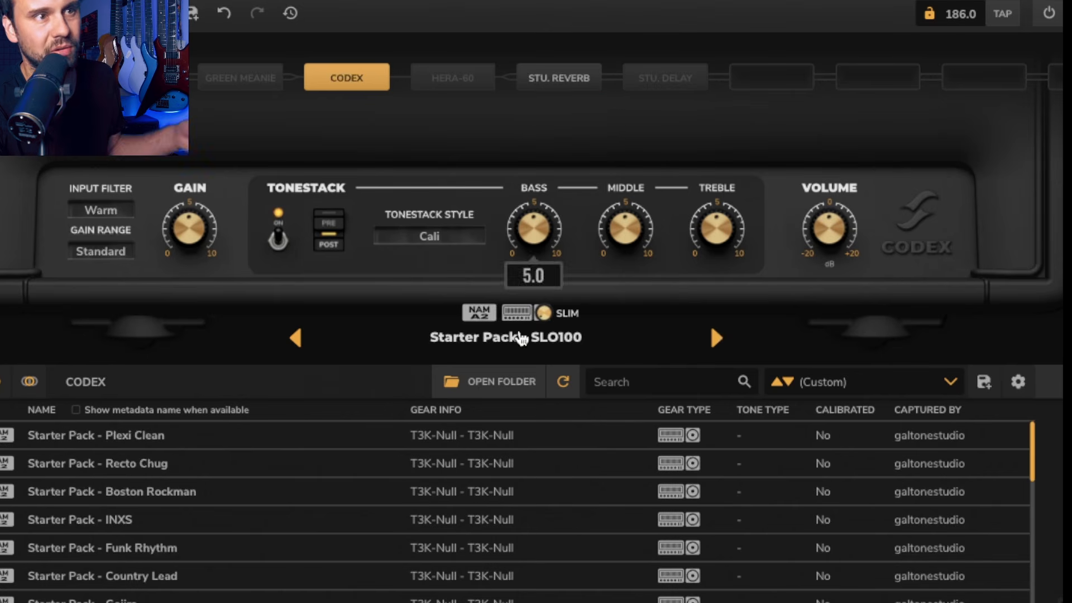
Step: Audition the SLO100 capture with Slim at 0.00 and return Slim to 1.00
mouse_move(553, 324)
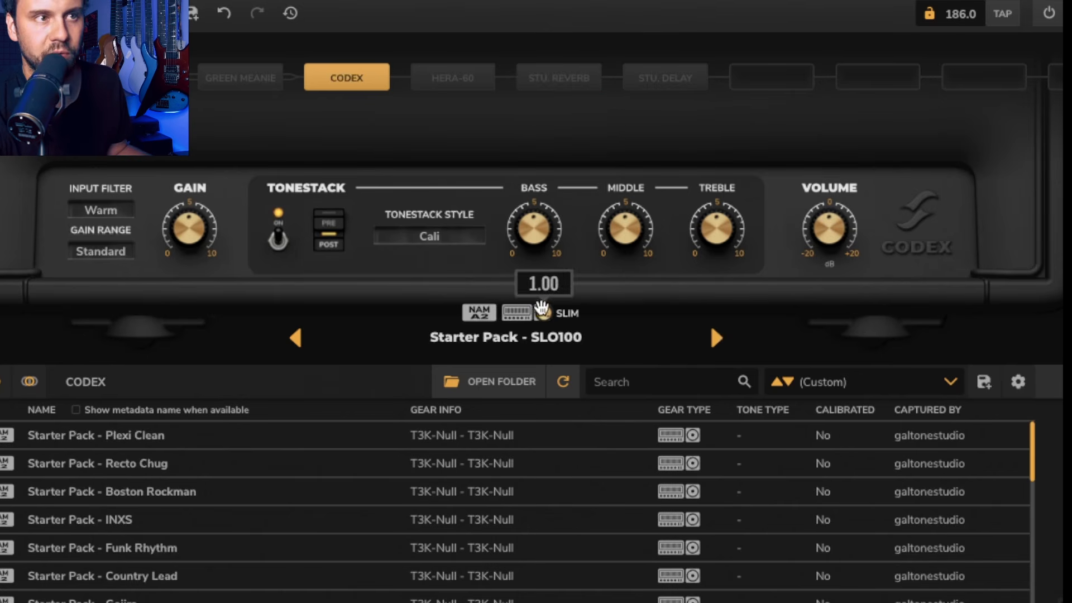
left_click_drag(541, 307, 543, 314)
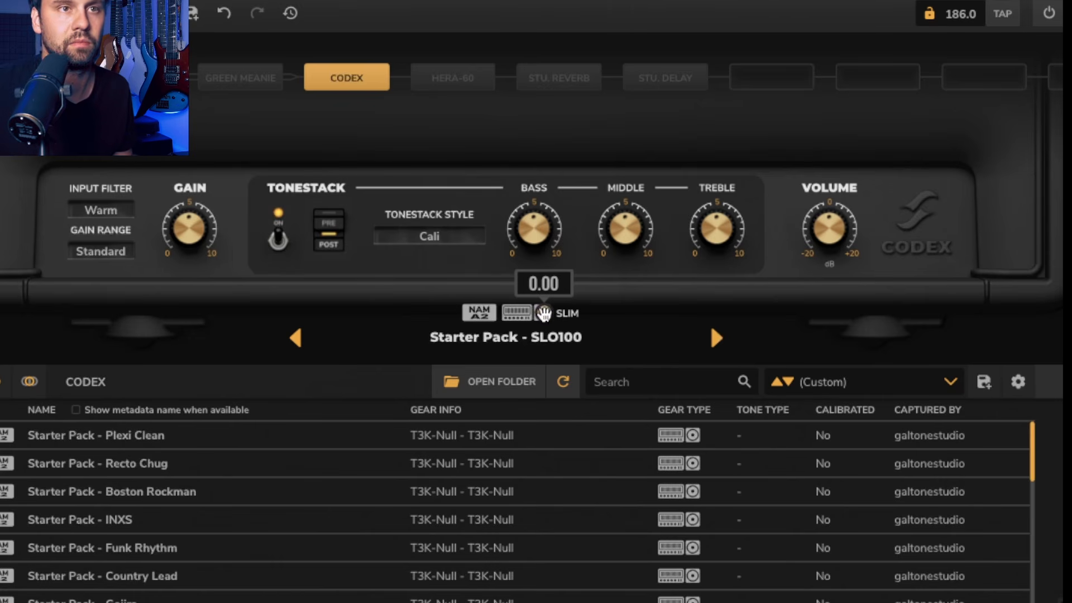
left_click_drag(543, 313, 545, 305)
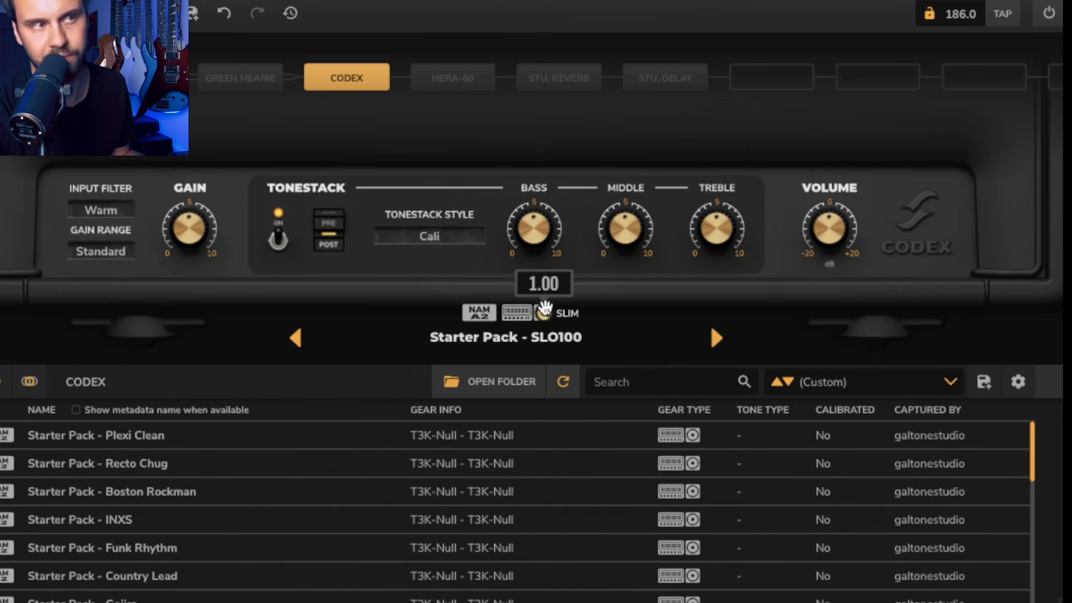
left_click_drag(545, 307, 556, 283)
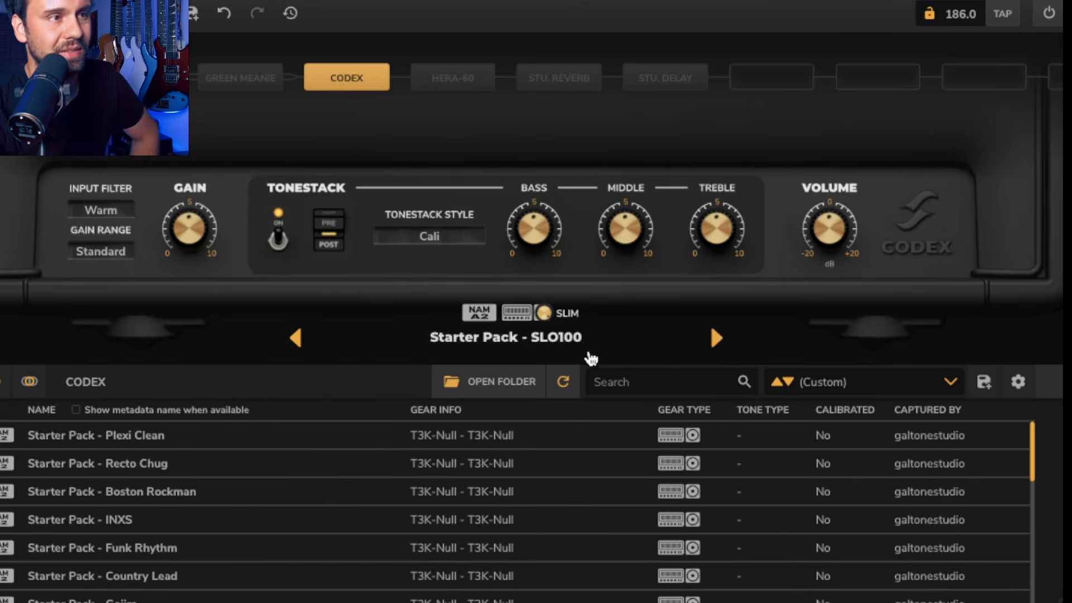
Step: Go to the bypassed Mixfit section and enable it
left_click(514, 344)
left_click(515, 343)
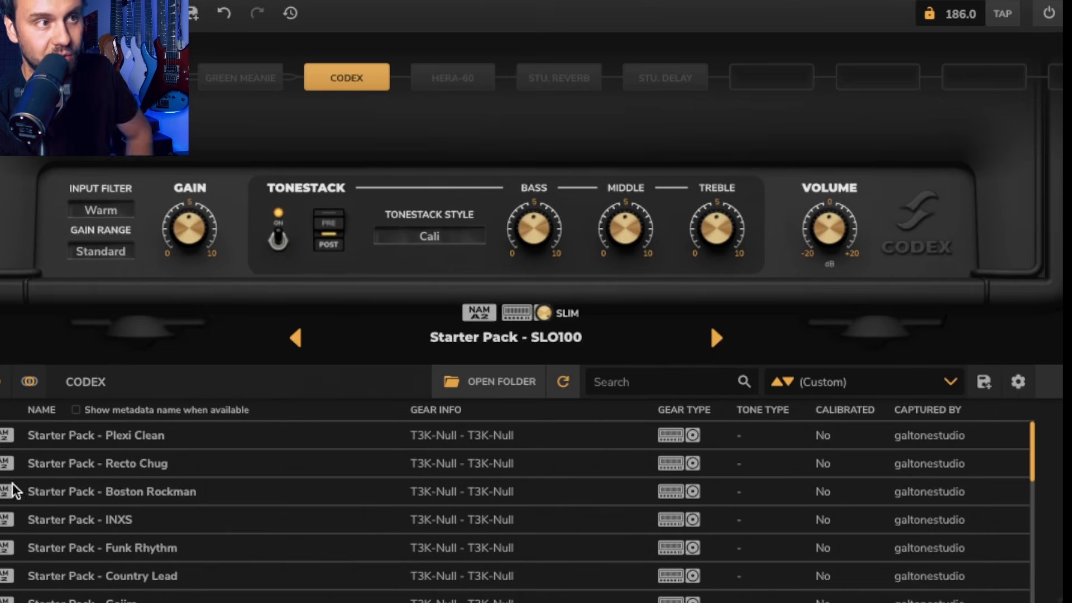
left_click(527, 338)
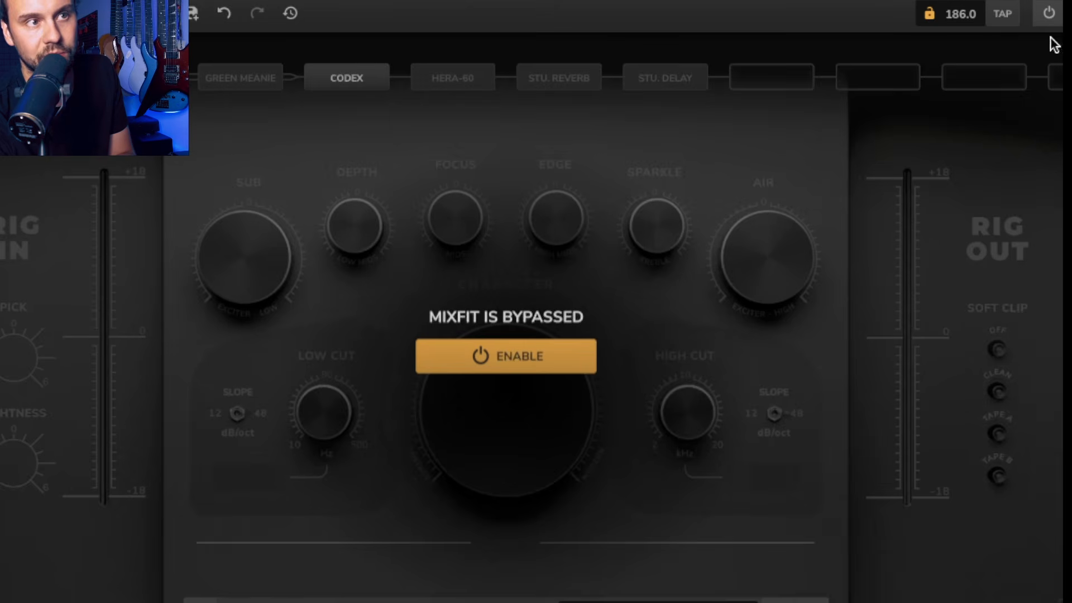
left_click(552, 363)
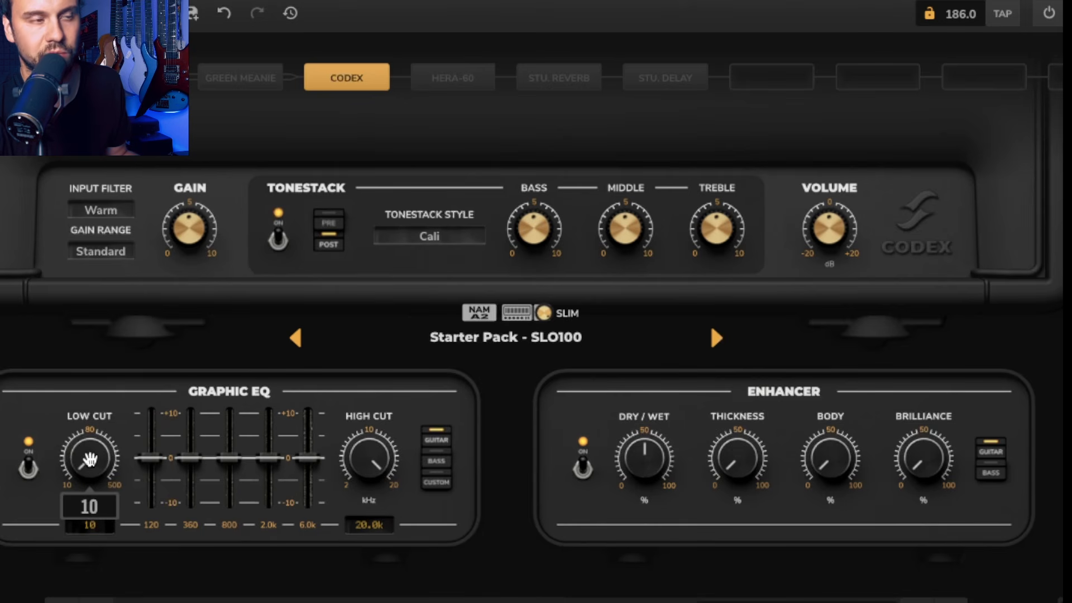
Step: Audition the Codex Graphic EQ's low cut at 102 Hz and 253 Hz against its bypass, and reset it to 10 Hz
left_click_drag(86, 472, 86, 450)
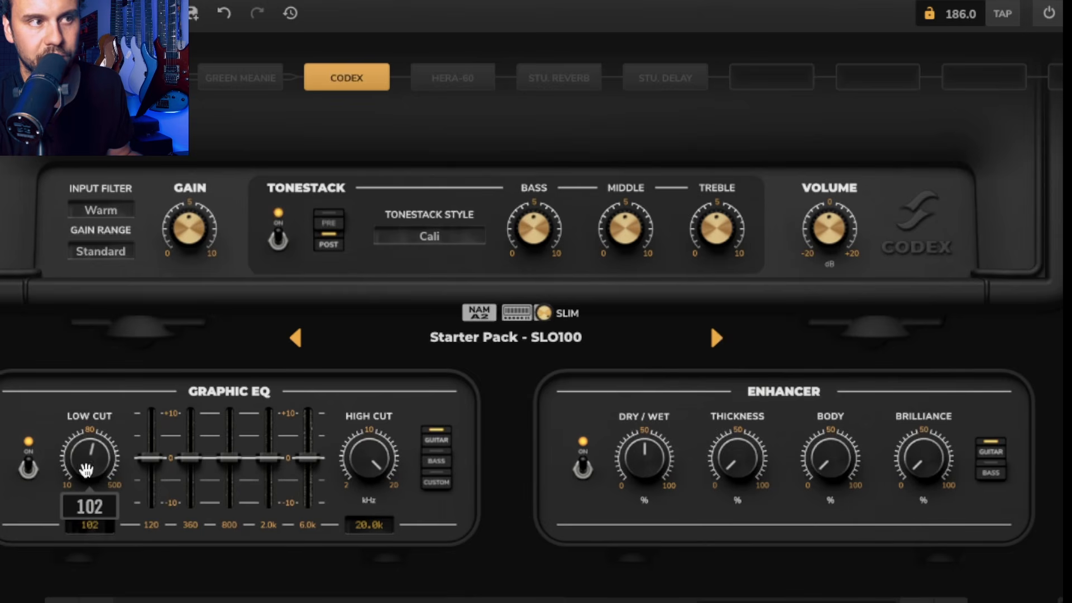
left_click(28, 469)
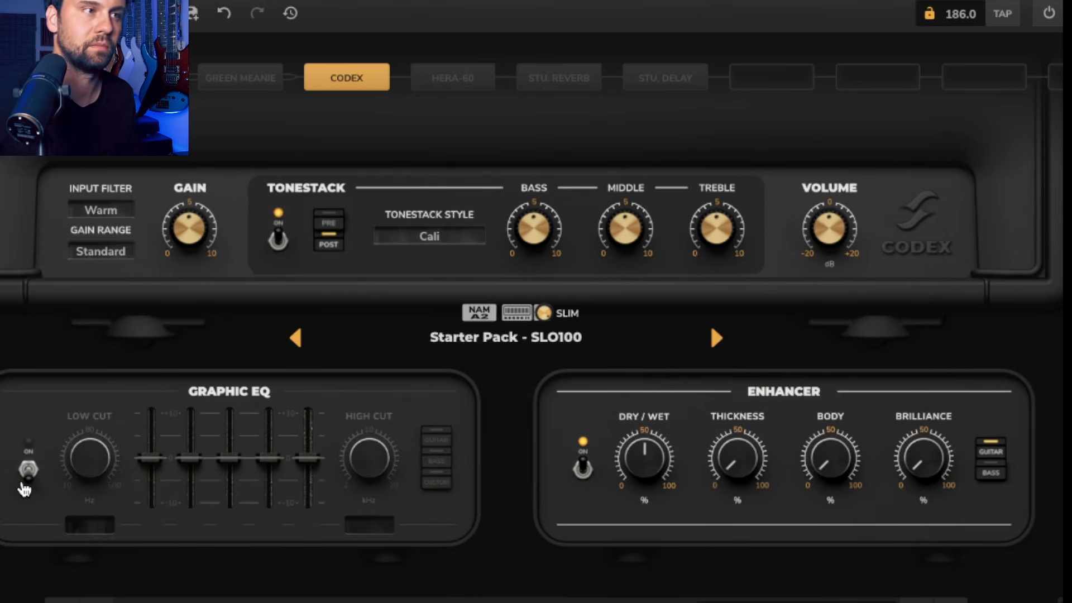
left_click(23, 485)
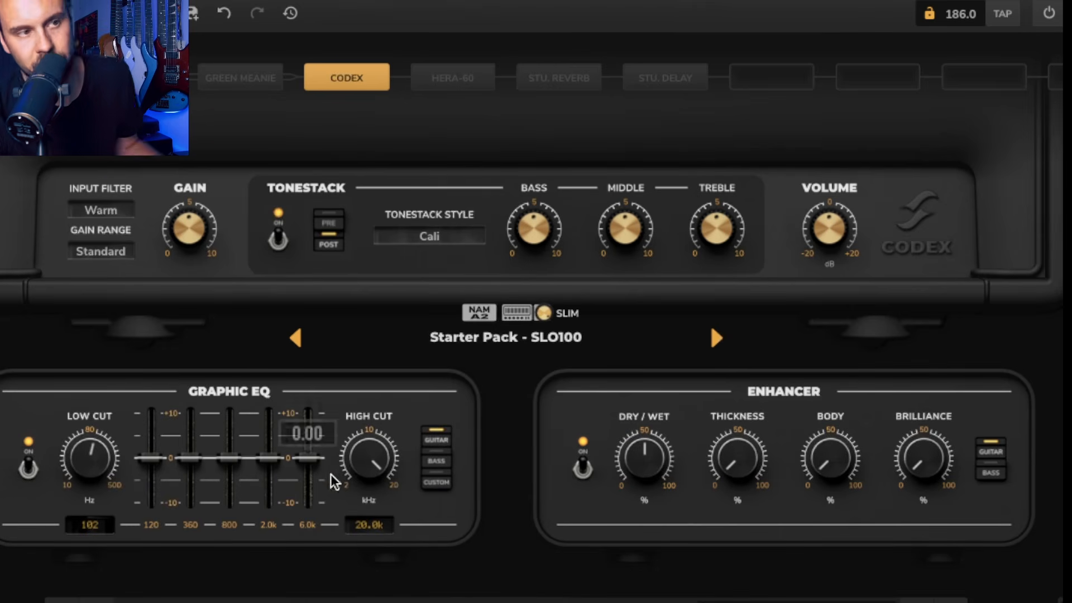
left_click_drag(90, 459, 89, 427)
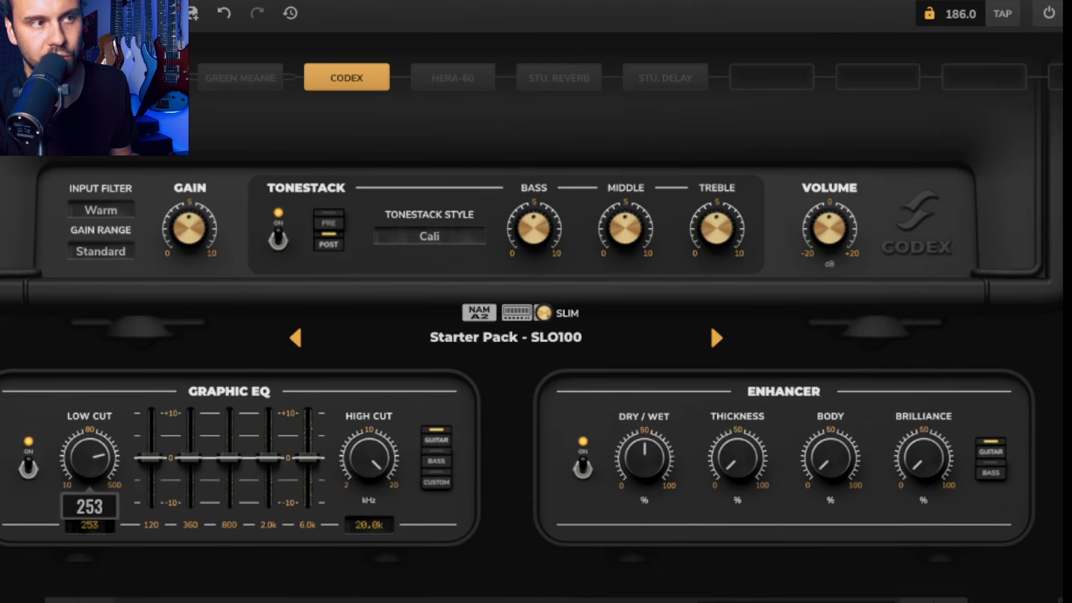
left_click(27, 468)
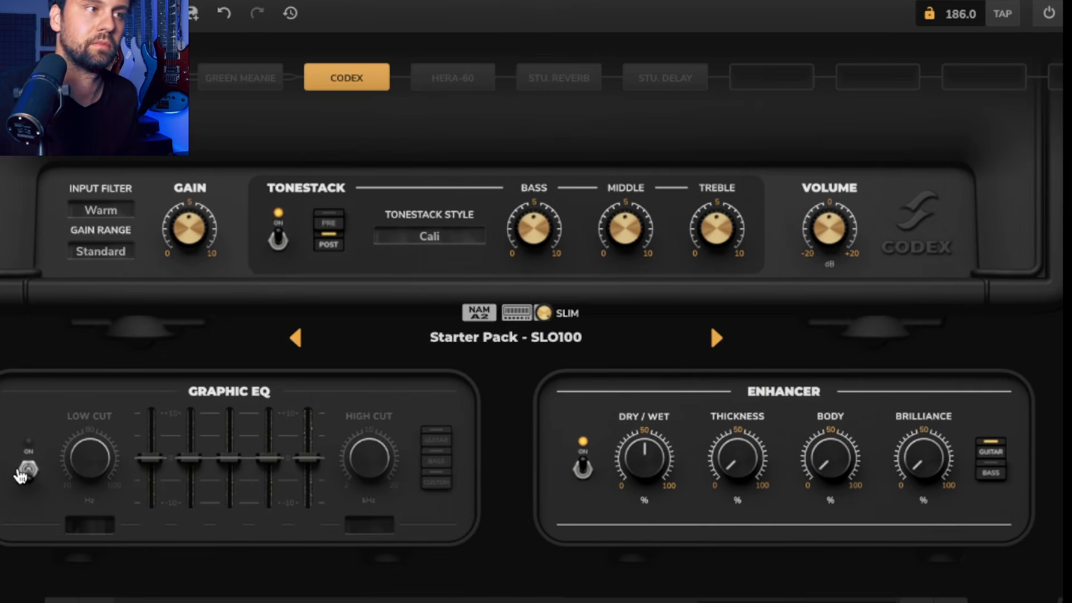
left_click(22, 473)
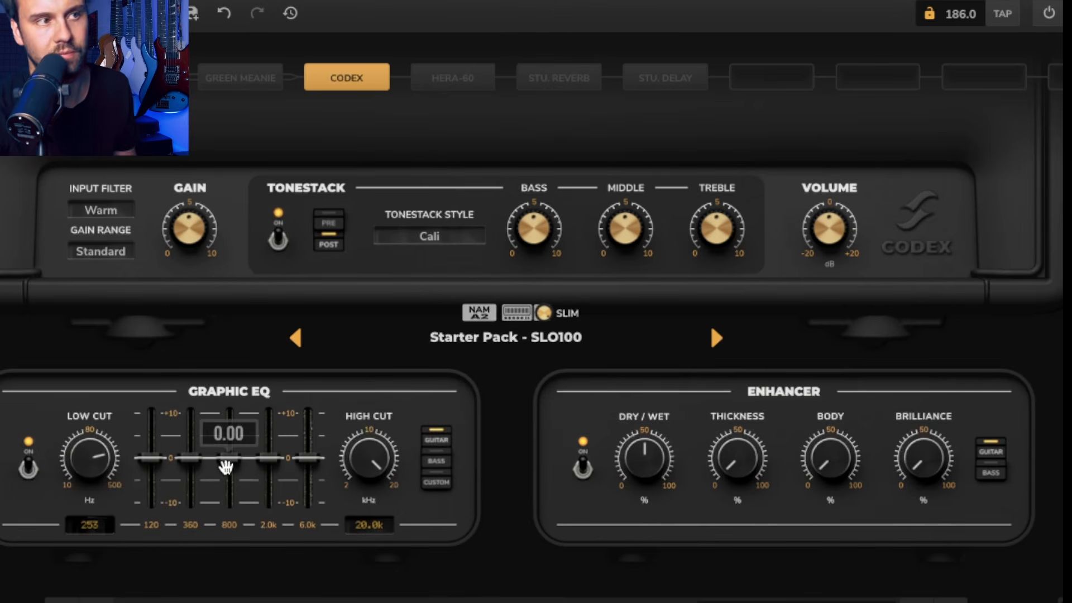
double_click(98, 455)
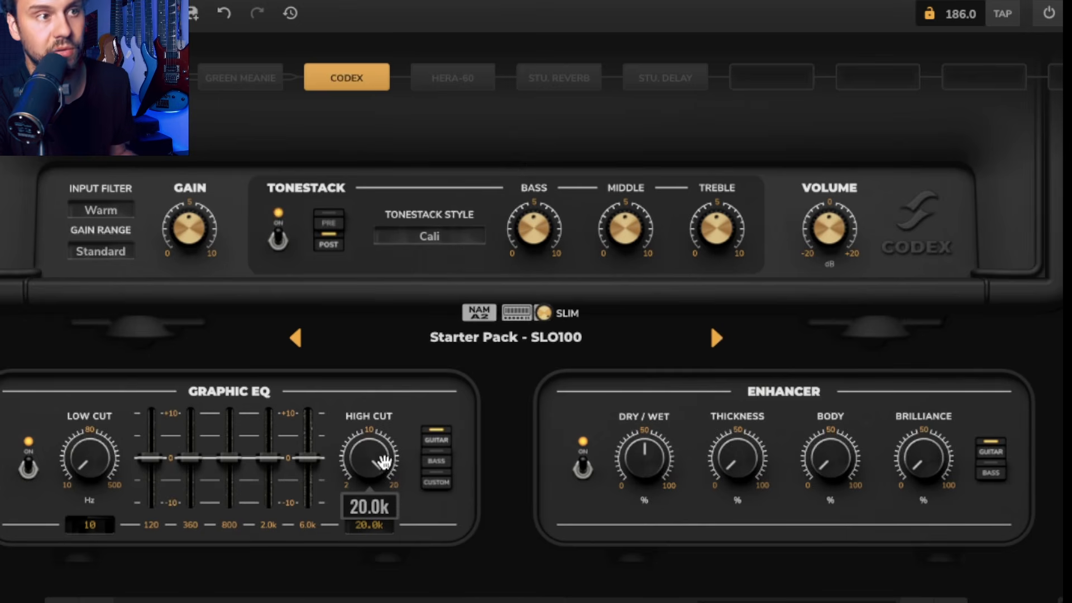
Step: Audition the Graphic EQ's high cut at lowered settings including 3.2 kHz, and return it to 20.0 kHz
left_click_drag(377, 458, 377, 491)
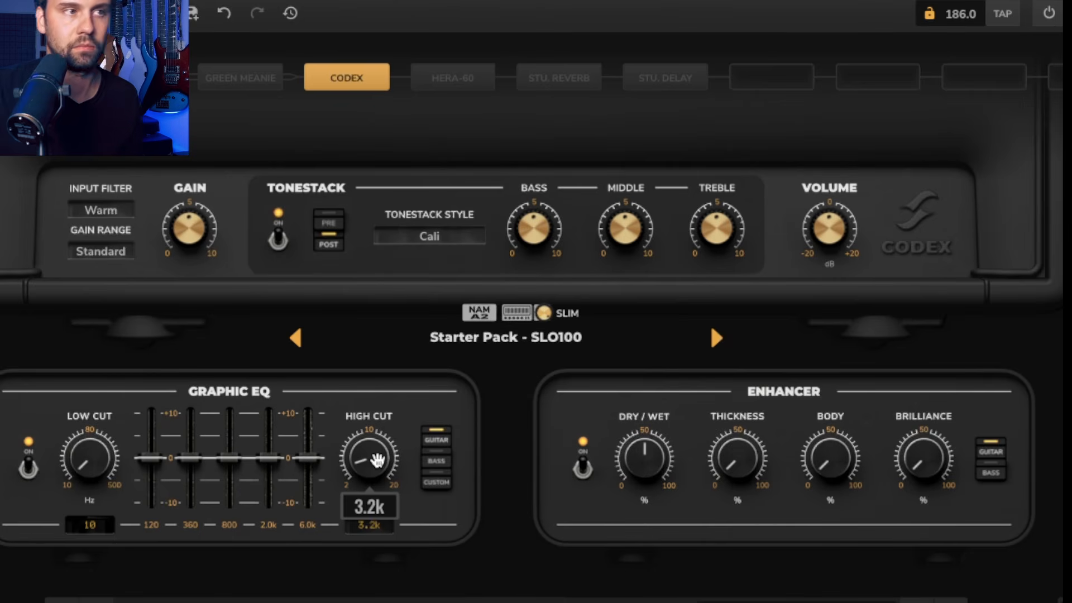
double_click(389, 461)
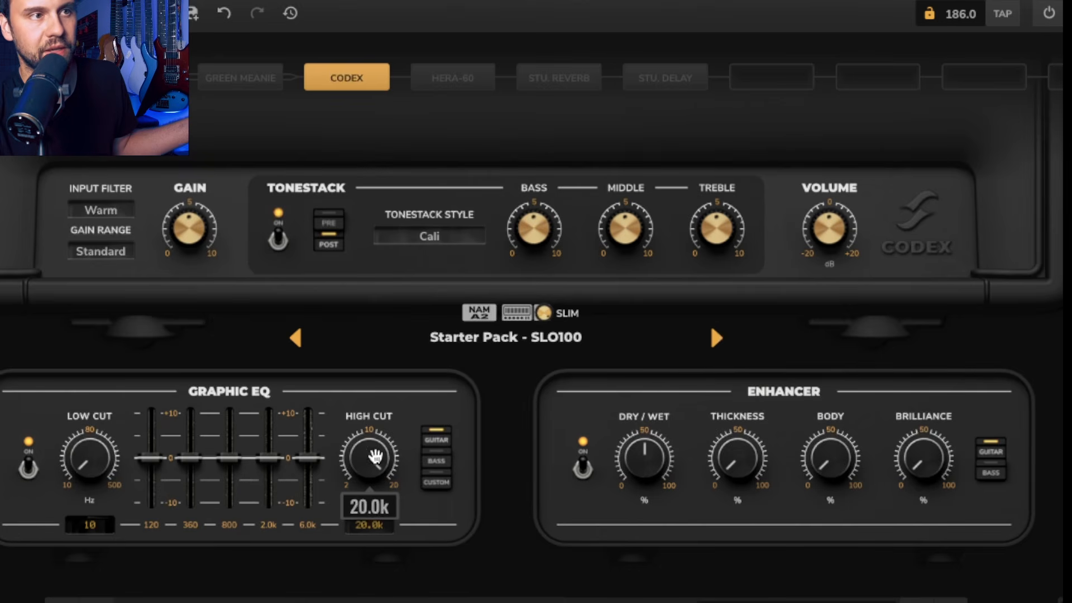
left_click_drag(375, 456, 373, 494)
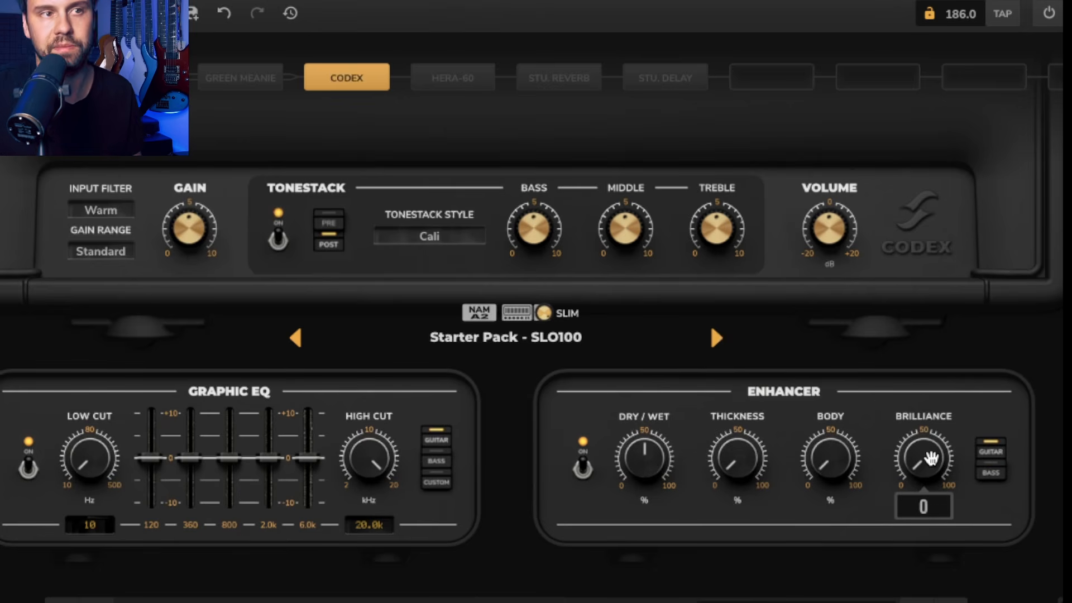
Step: Audition the Enhancer's Brilliance at 45% and its Body at 57%, returning each to 0
left_click_drag(931, 459, 912, 450)
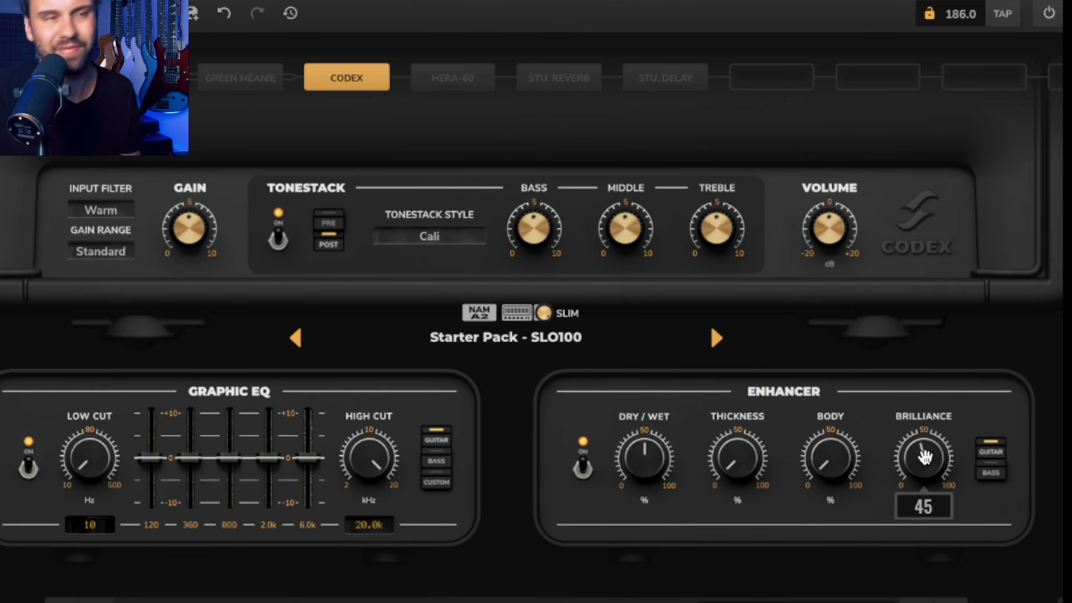
left_click_drag(925, 462, 925, 497)
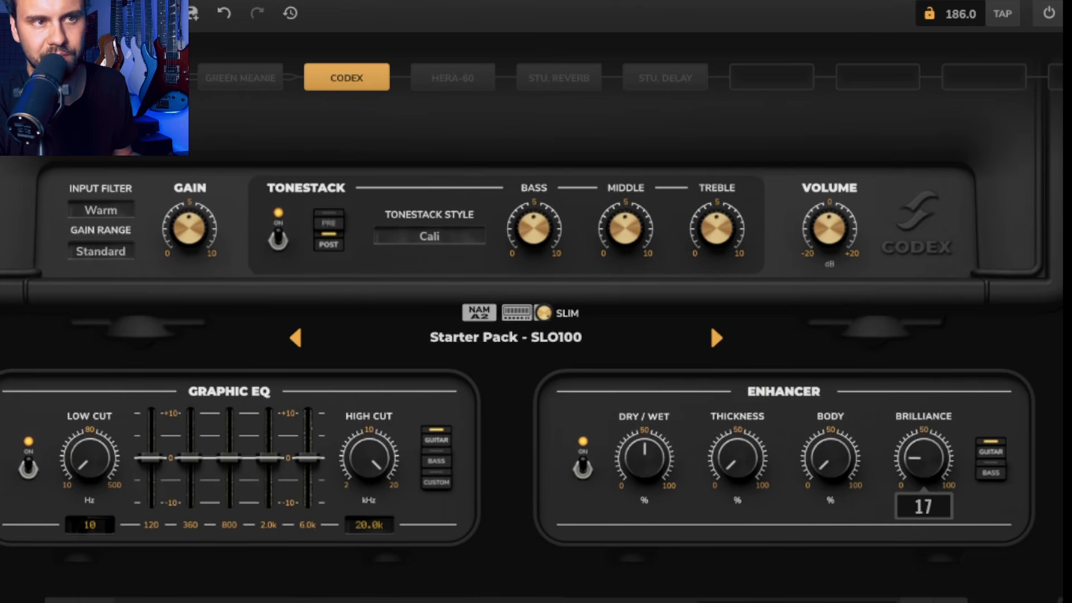
mouse_move(838, 465)
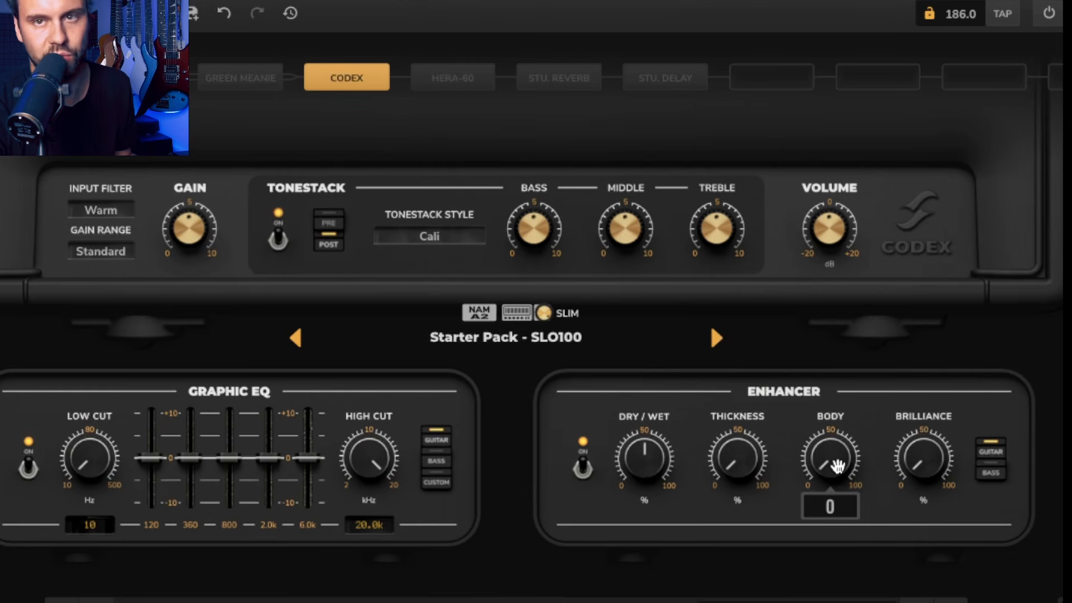
scroll(836, 468, "up", 10)
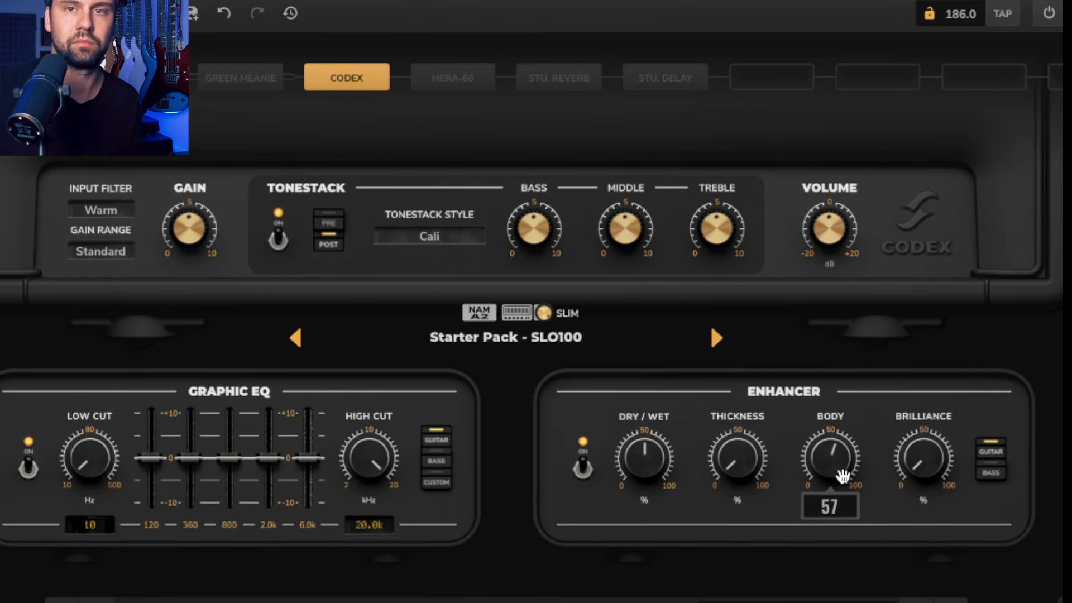
left_click_drag(842, 476, 843, 533)
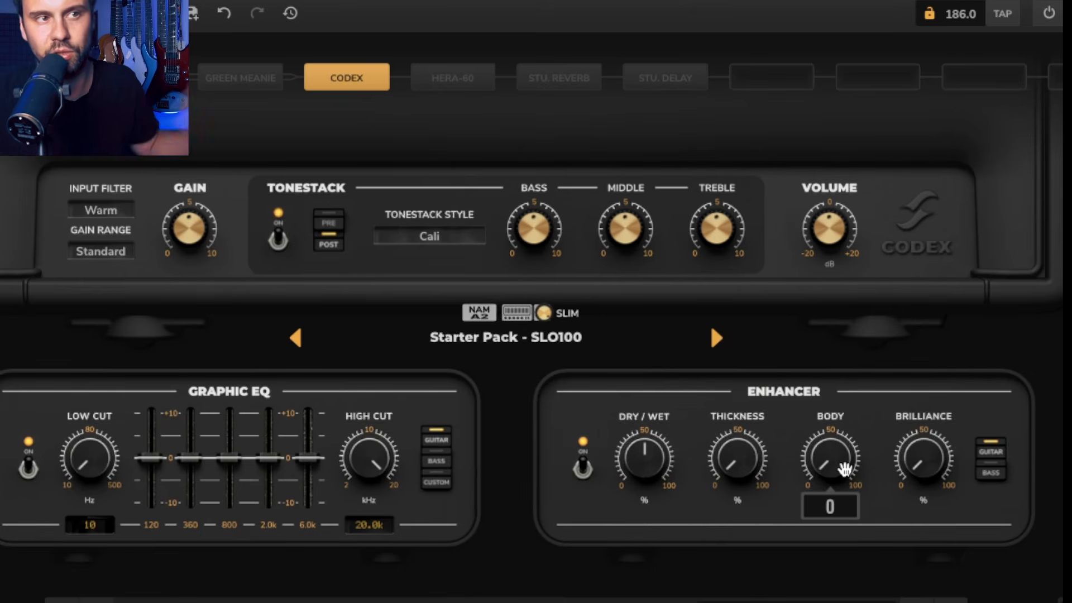
Step: Audition the Enhancer's Thickness at 62% and turn it back down
mouse_move(757, 494)
left_click_drag(737, 453, 737, 378)
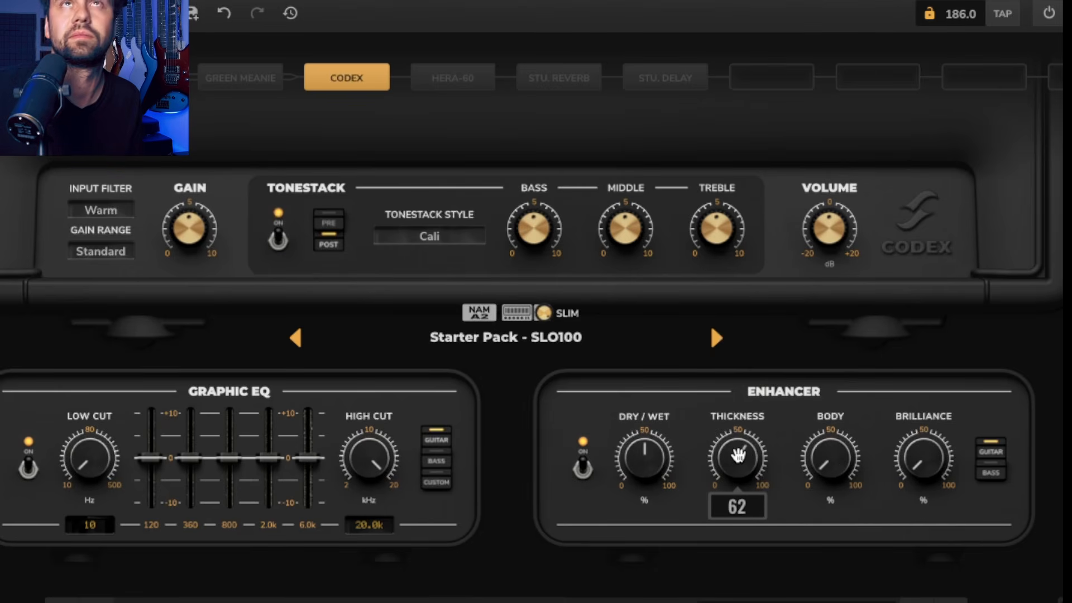
left_click_drag(736, 456, 737, 534)
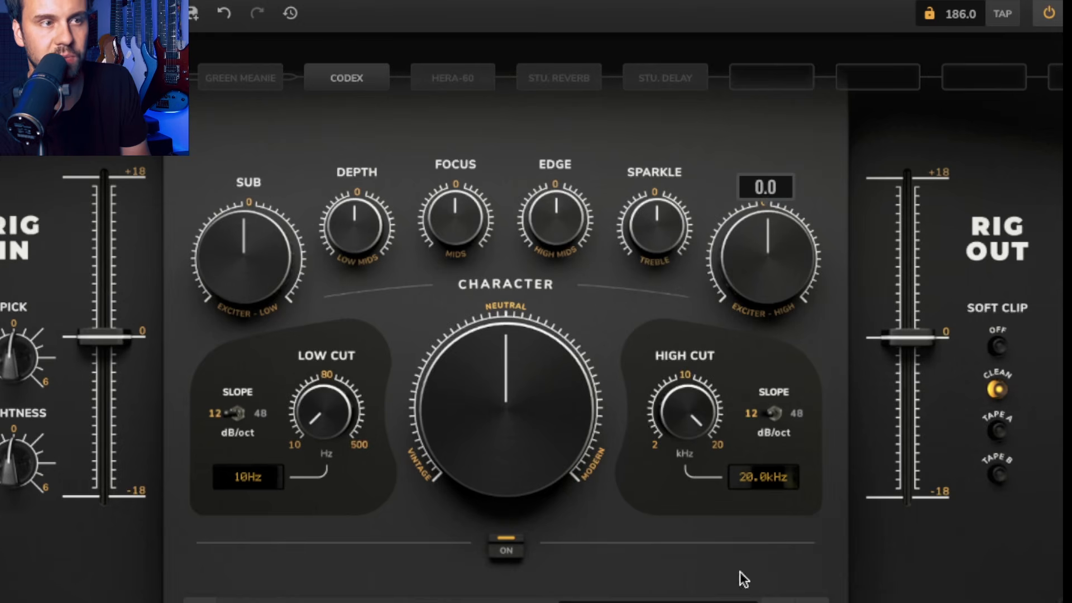
Step: Try the Starter Pack - Alabama capture in Codex, and load Starter Pack - 5050 Metal
left_click(647, 601)
left_click(361, 542)
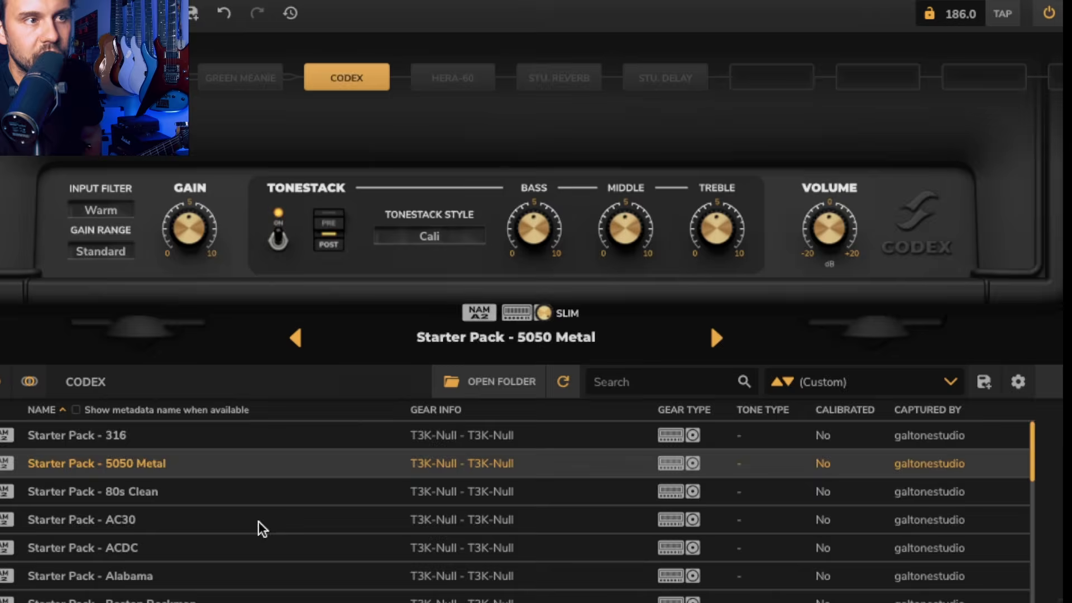
scroll(258, 522, "down", 2)
left_click(236, 518)
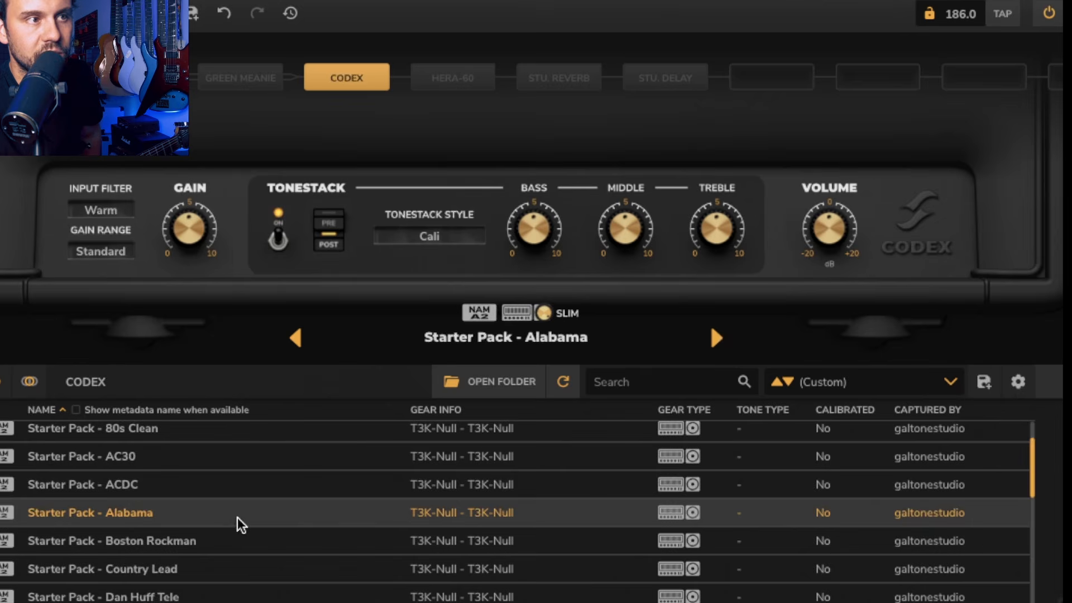
scroll(178, 490, "up", 2)
left_click(134, 466)
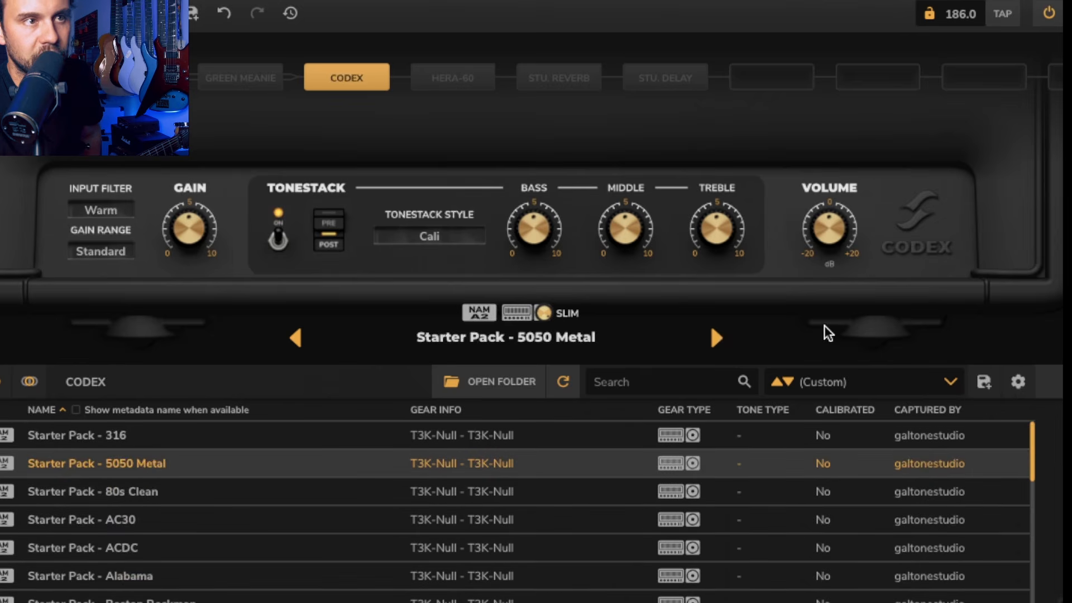
Step: In Mixfit's Rig In section, raise Pick and set Brightness to 4.1
left_click(577, 333)
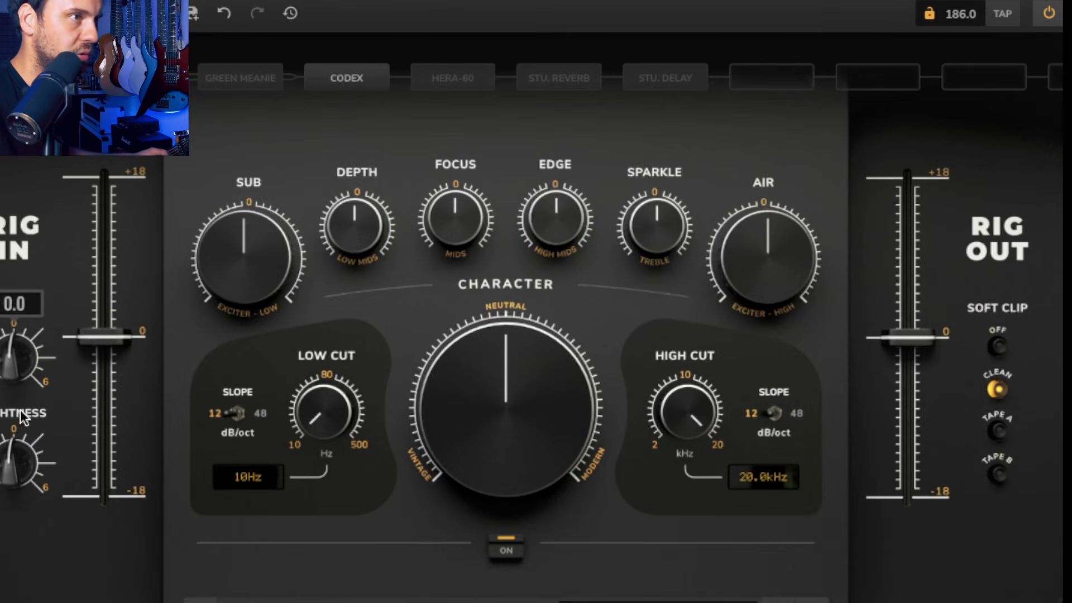
left_click_drag(30, 445, 31, 434)
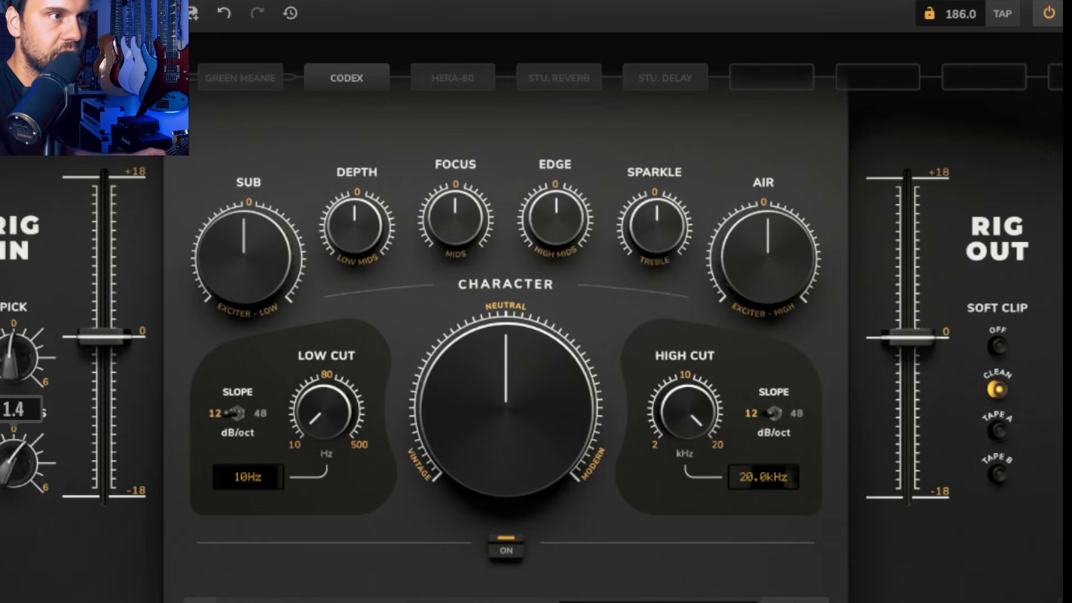
left_click_drag(20, 371, 20, 359)
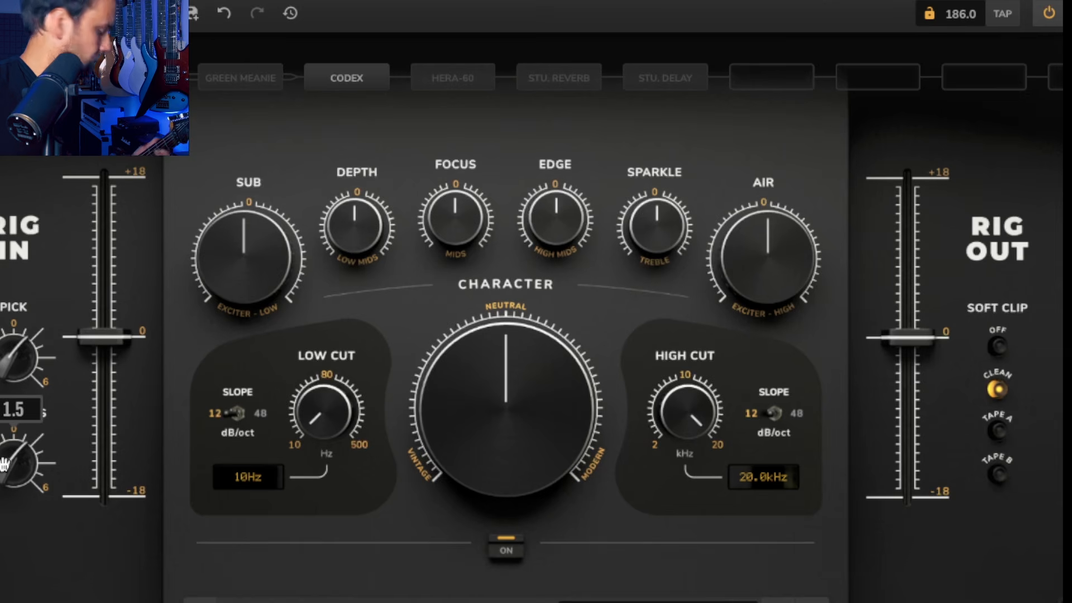
left_click_drag(3, 463, 19, 459)
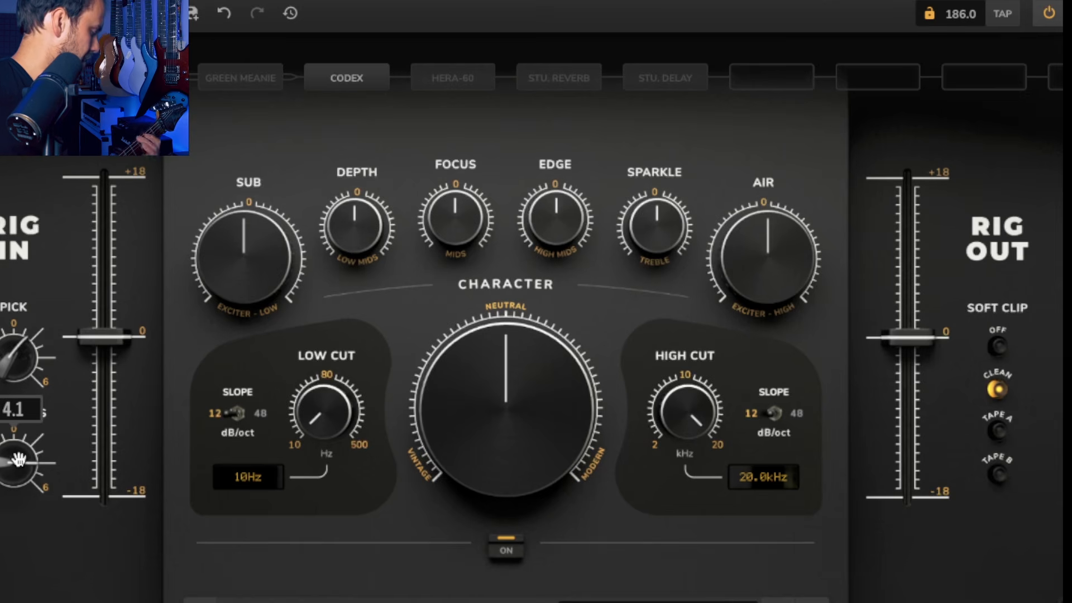